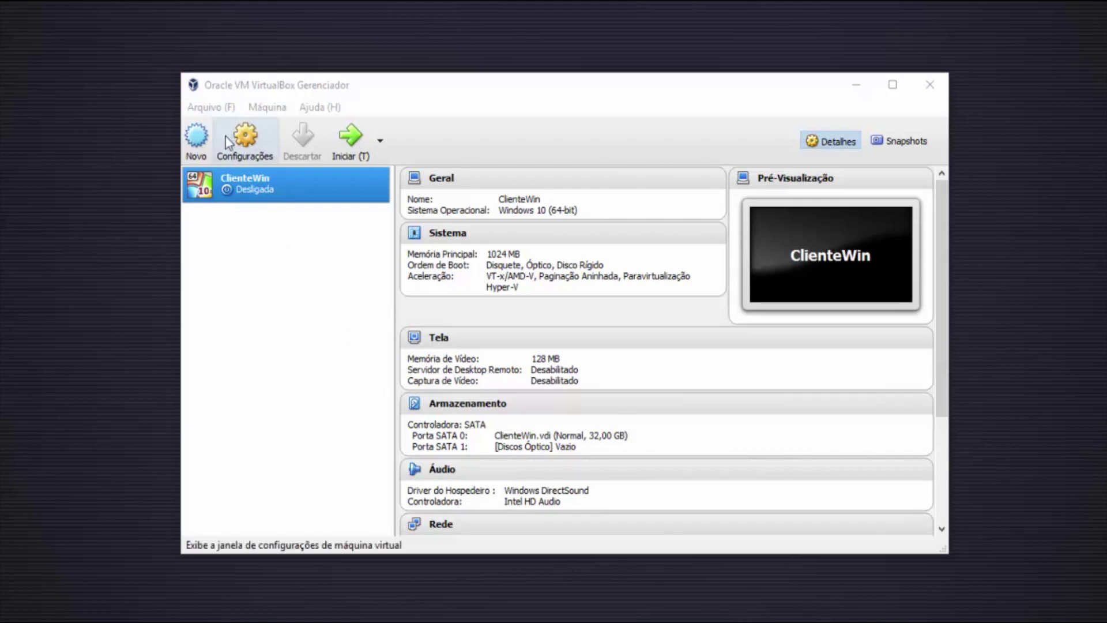
# Open the settings of the ClienteWin virtual machine
pyautogui.click(273, 229)
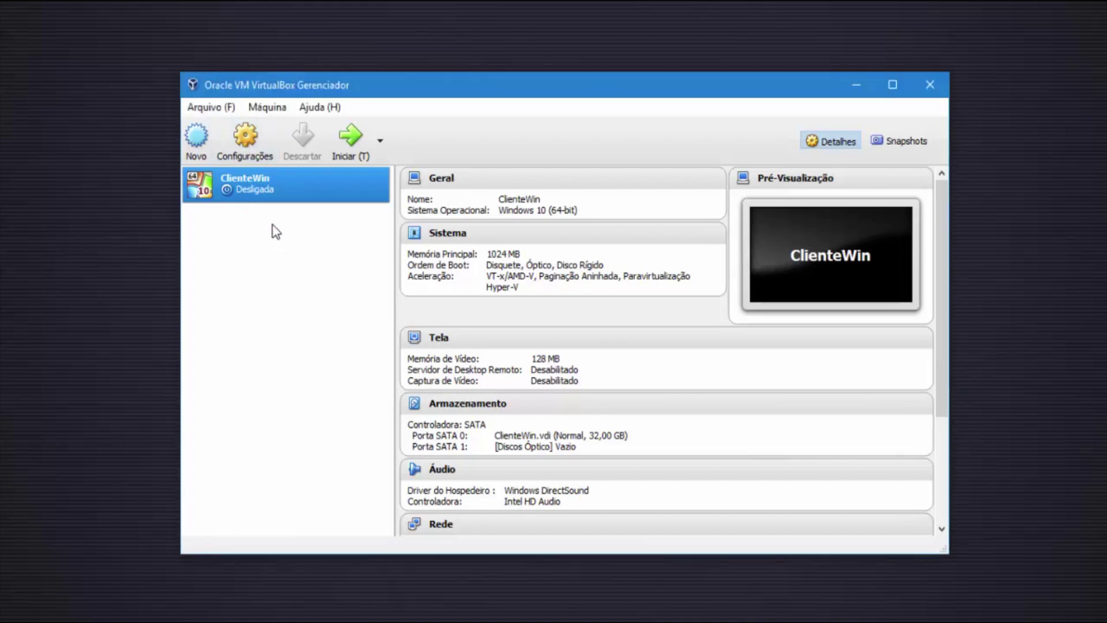
pyautogui.rightClick(283, 190)
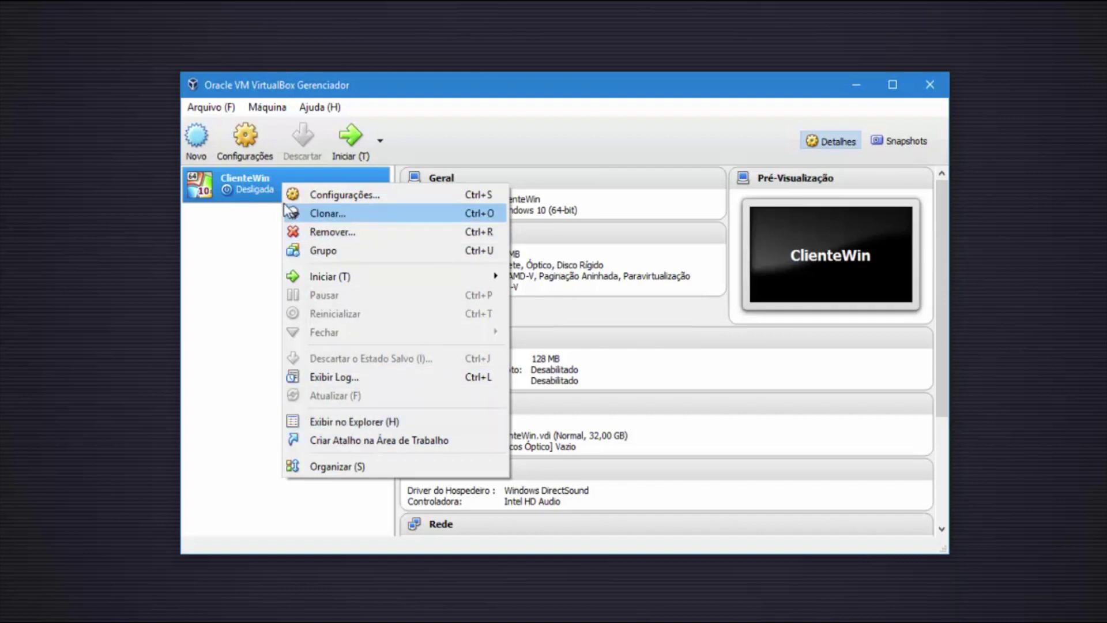
pyautogui.click(235, 272)
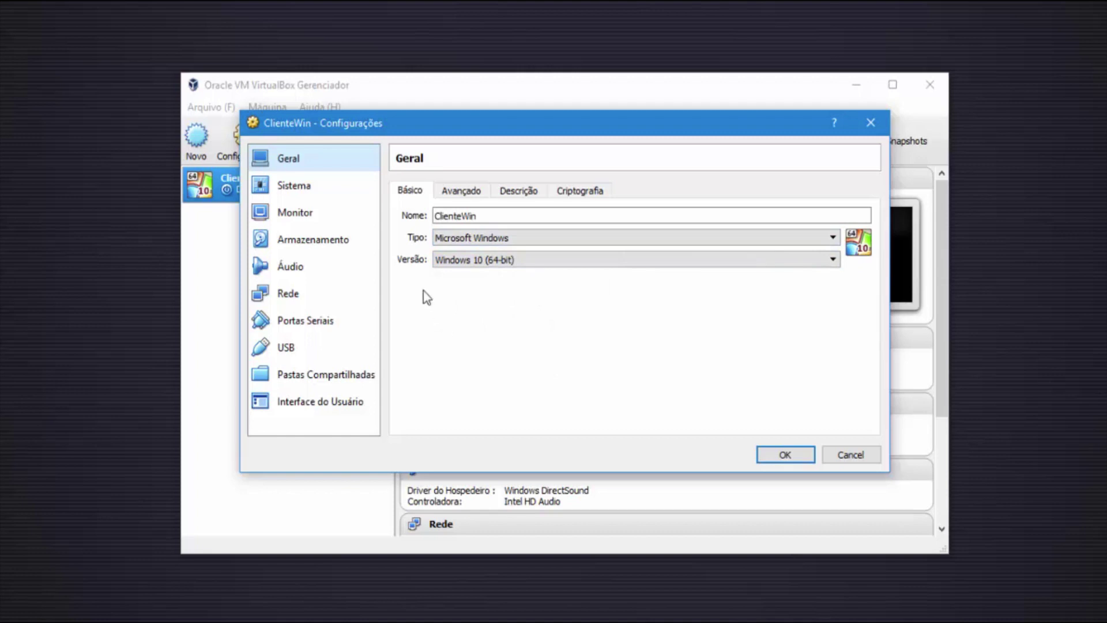
# In the advanced general settings, set both the shared clipboard and drag and drop to Bi-direcional
pyautogui.click(460, 192)
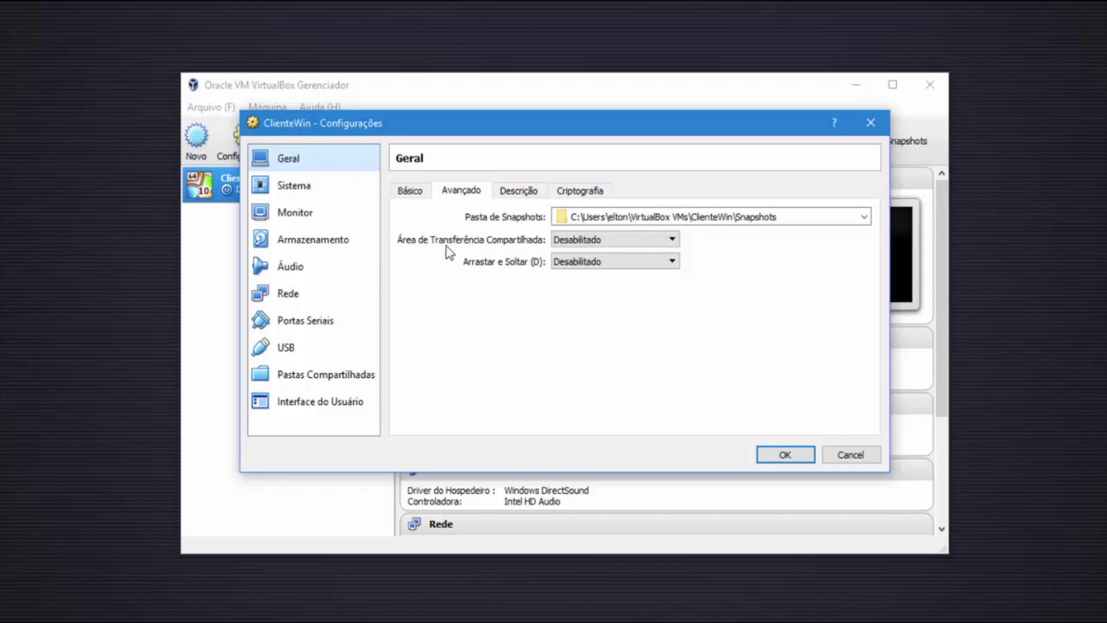
pyautogui.click(673, 241)
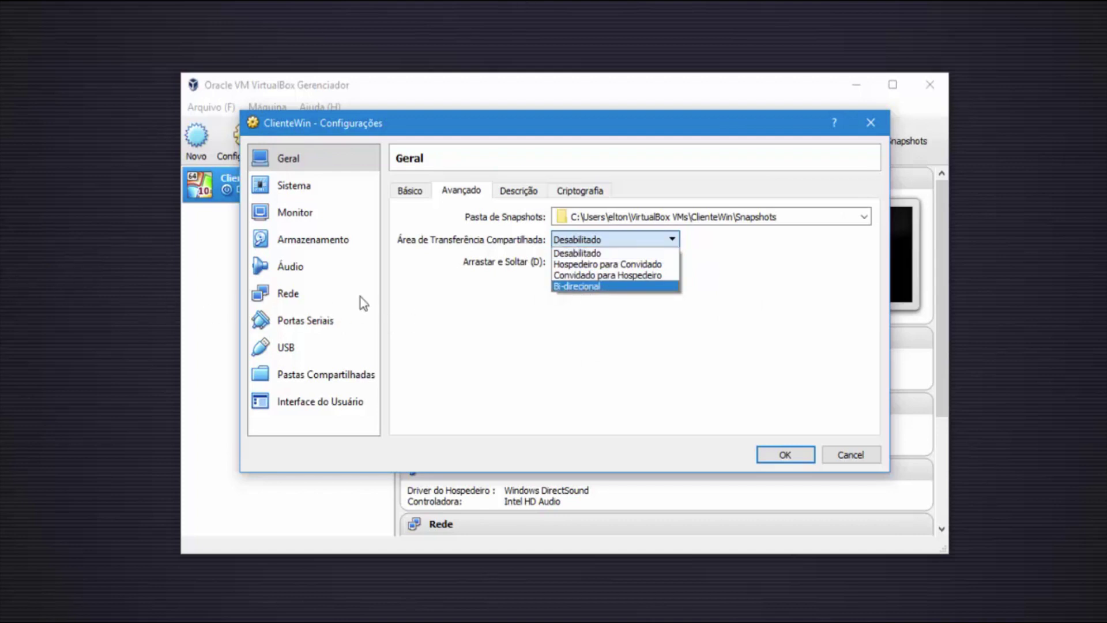
pyautogui.click(619, 287)
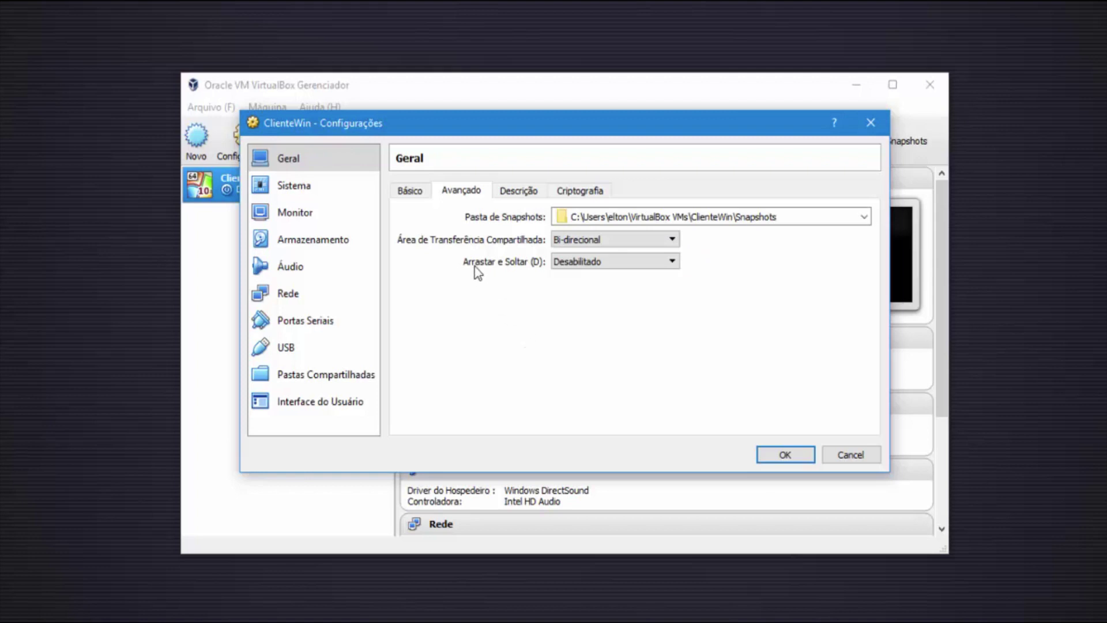
pyautogui.click(584, 263)
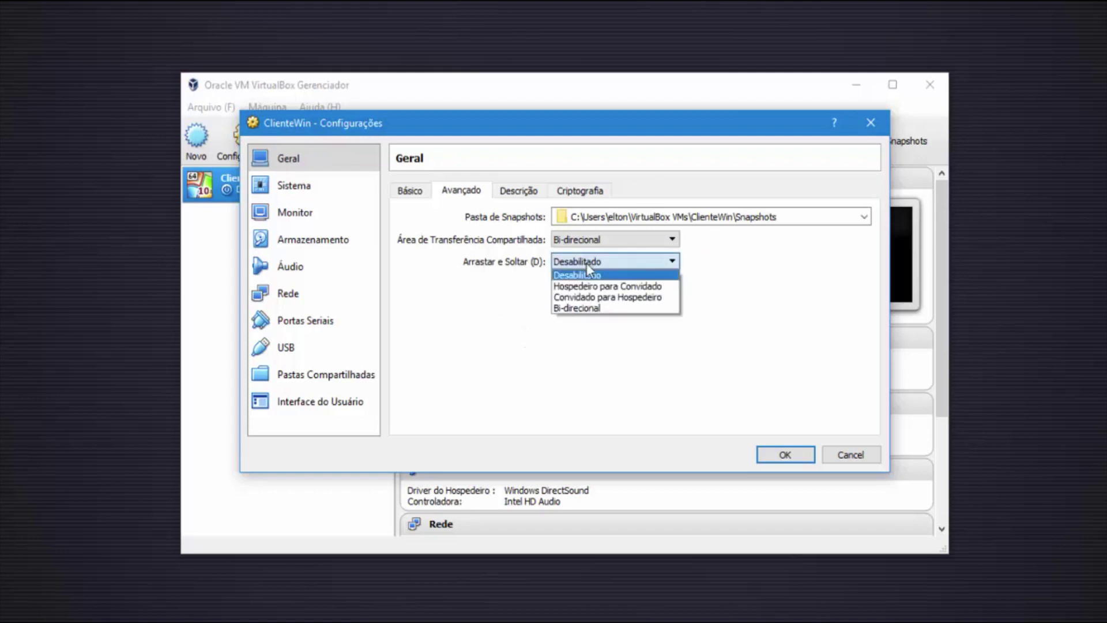
pyautogui.click(576, 311)
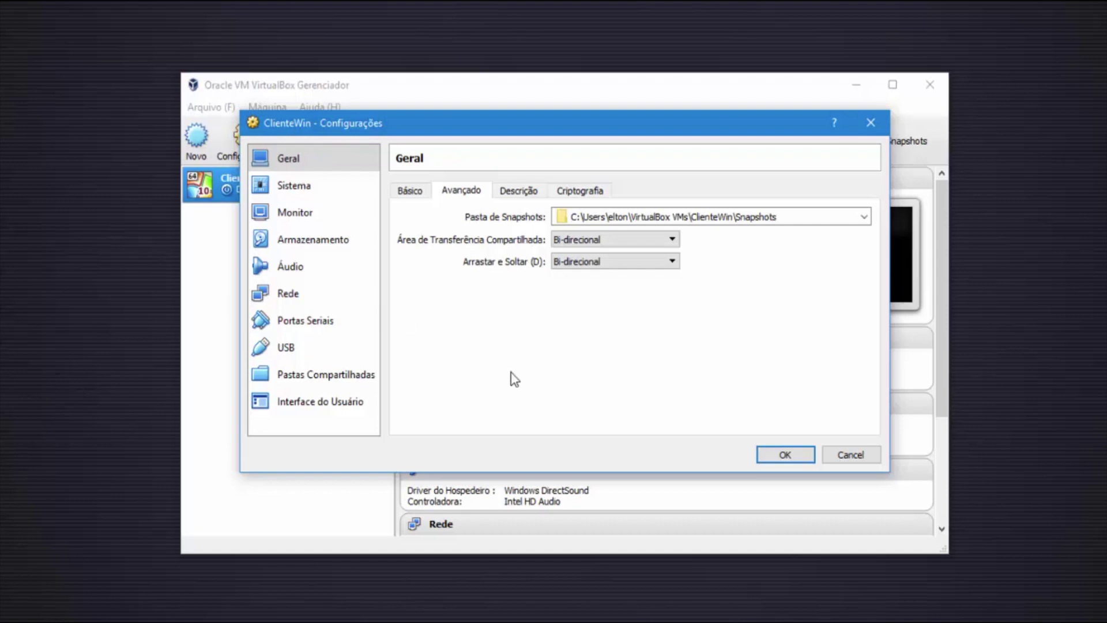
# Review the virtual machine's description and encryption settings, and return to its basic general settings
pyautogui.click(524, 194)
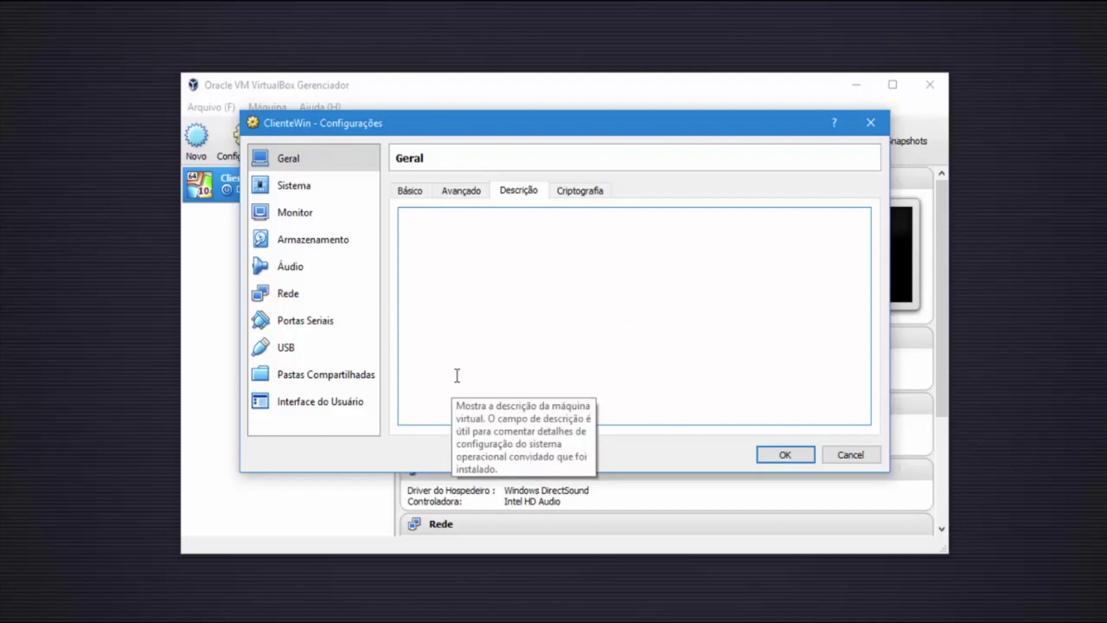
pyautogui.click(598, 192)
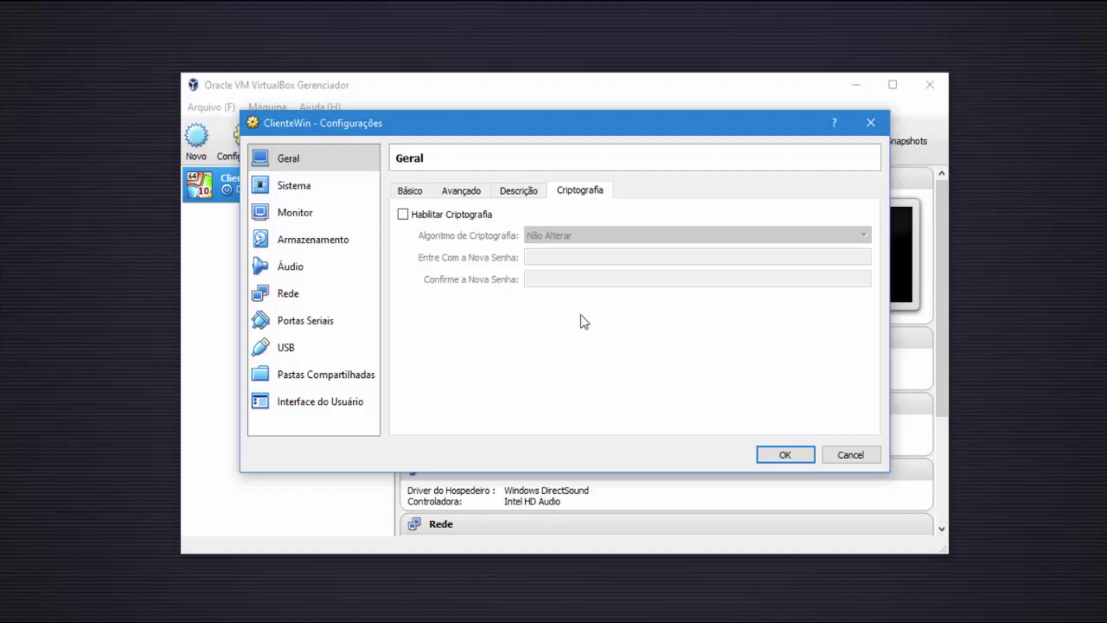
pyautogui.click(415, 191)
# Examine the system's motherboard, processor and acceleration settings, including the available chipsets and the extended features
pyautogui.click(332, 188)
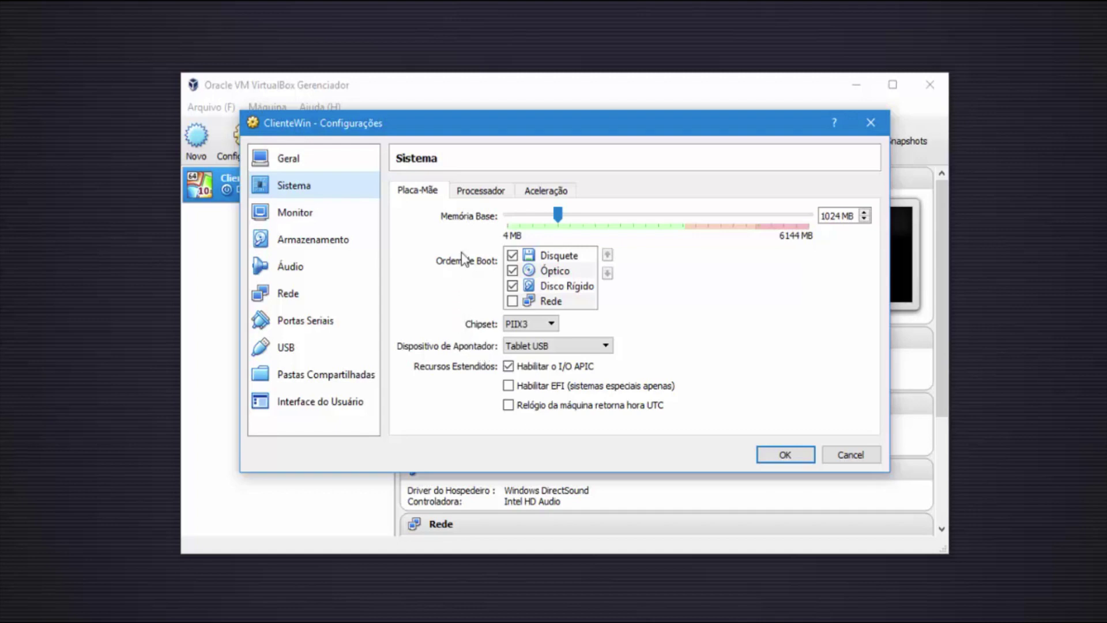
pyautogui.click(468, 190)
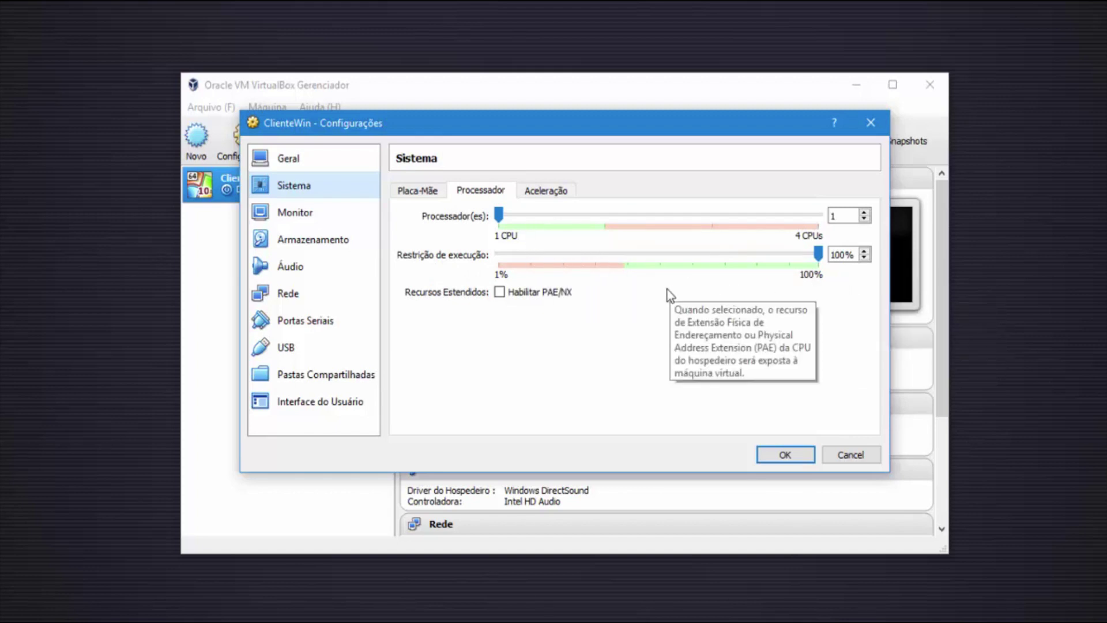
pyautogui.moveTo(817, 272)
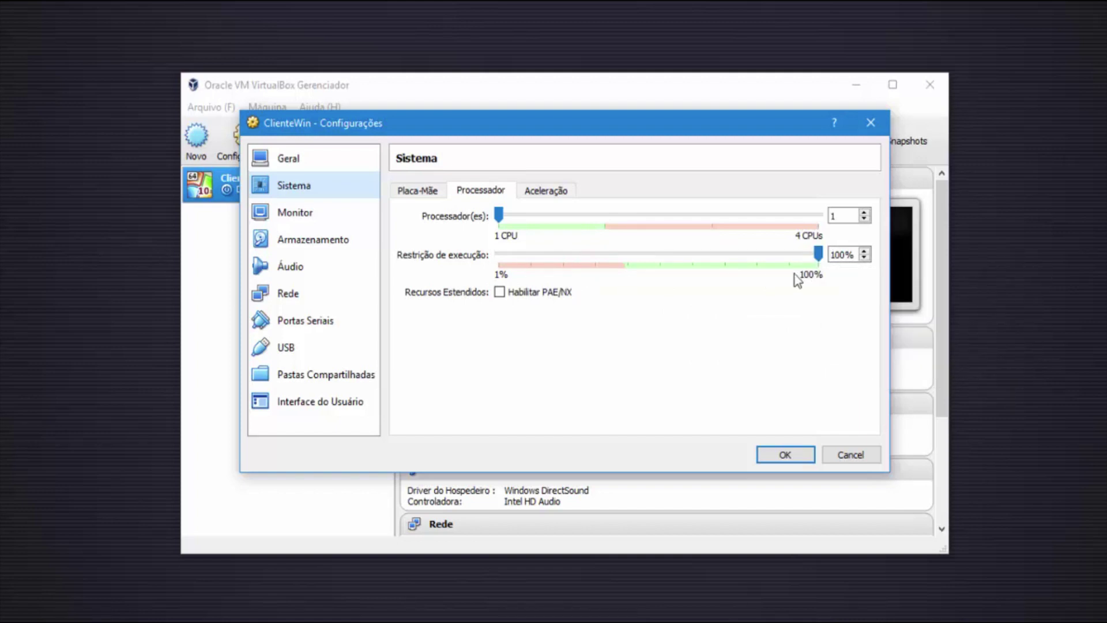
pyautogui.moveTo(722, 262)
pyautogui.moveTo(571, 299)
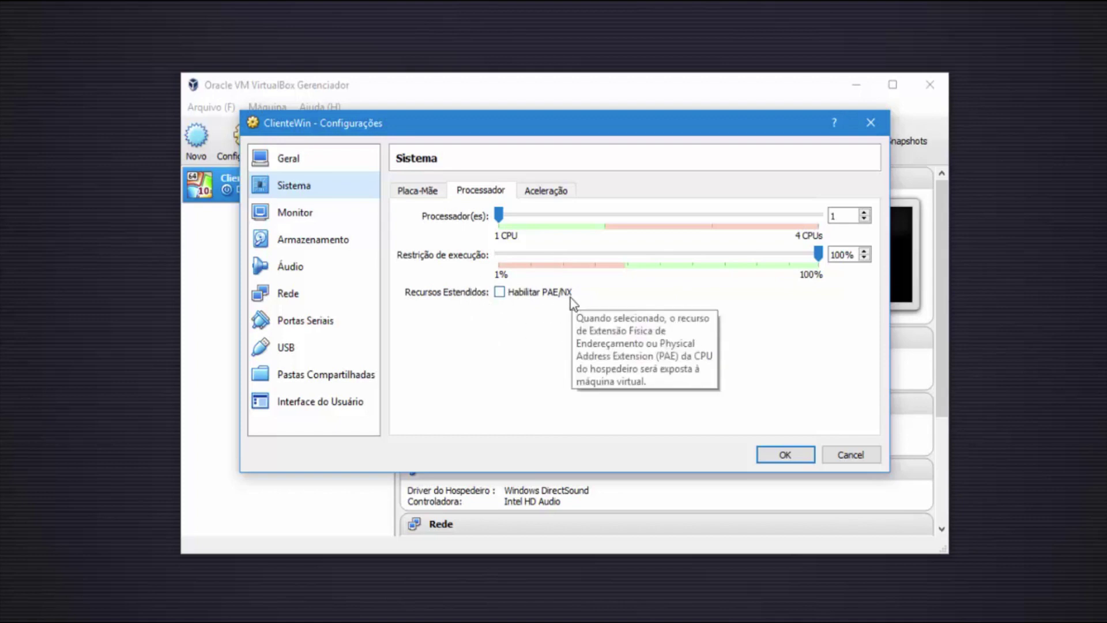
pyautogui.click(556, 193)
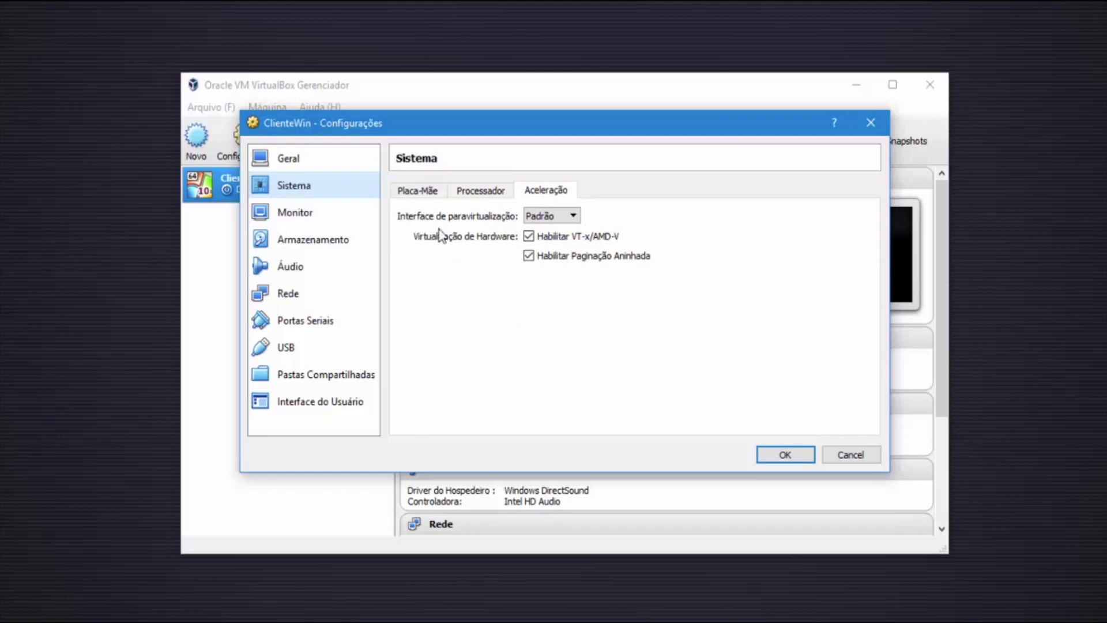
pyautogui.click(421, 190)
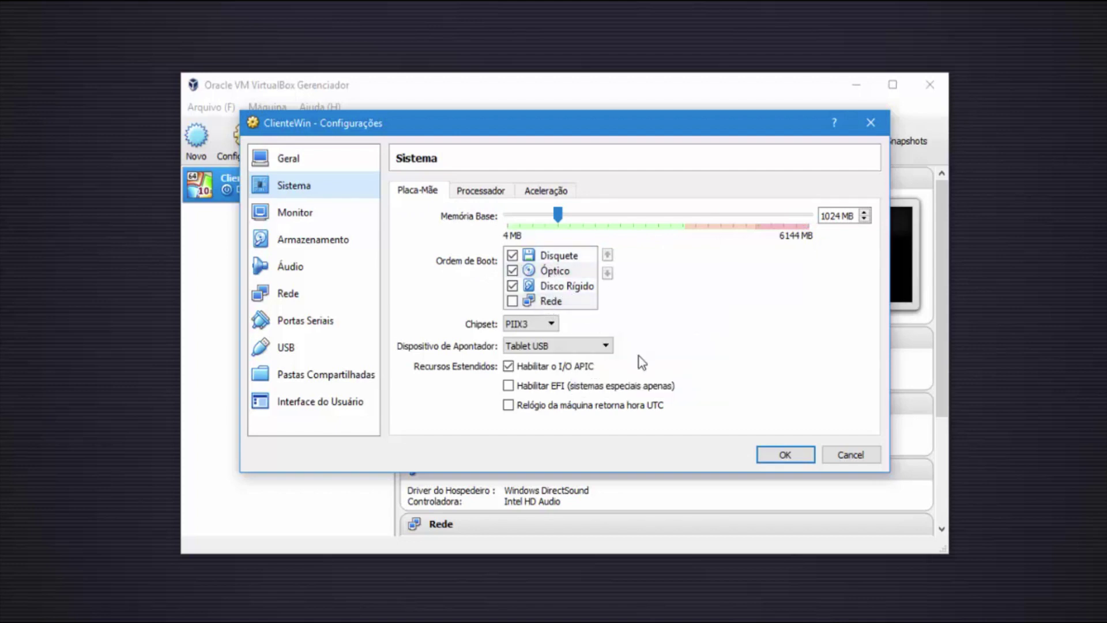
pyautogui.click(540, 323)
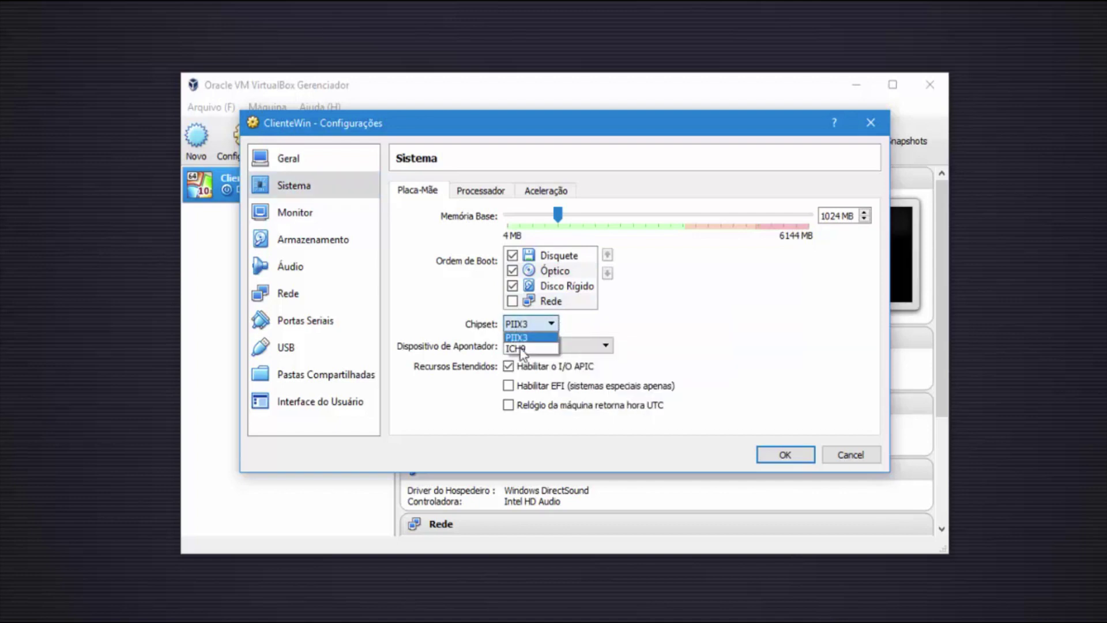
pyautogui.click(650, 319)
pyautogui.moveTo(549, 319)
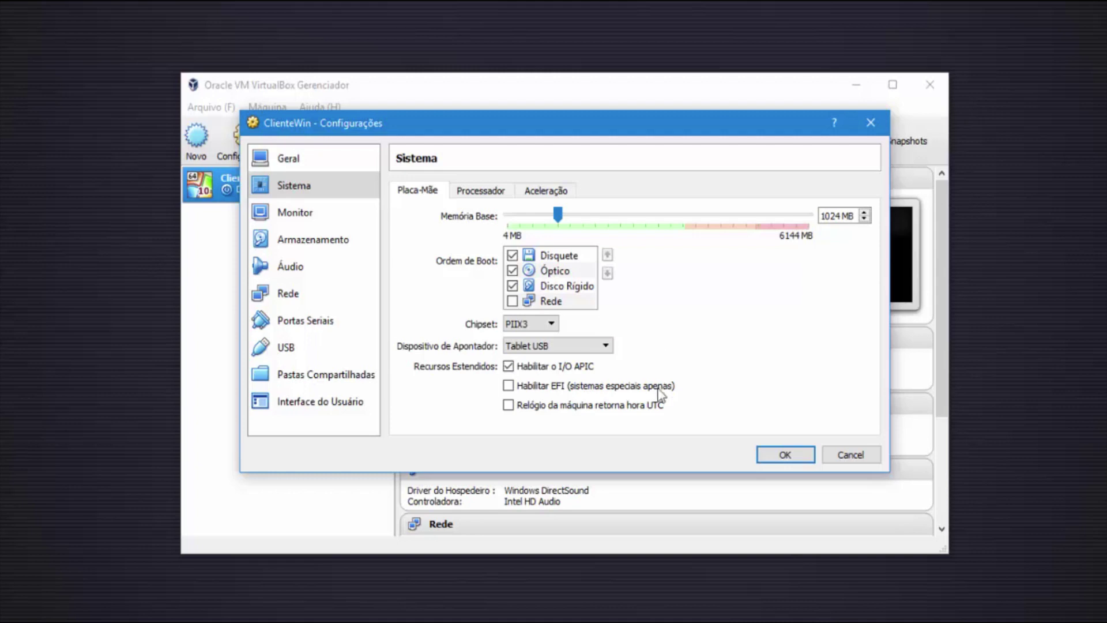
pyautogui.moveTo(605, 412)
# Examine the monitor settings for the screen, the remote display and video capture
pyautogui.click(331, 212)
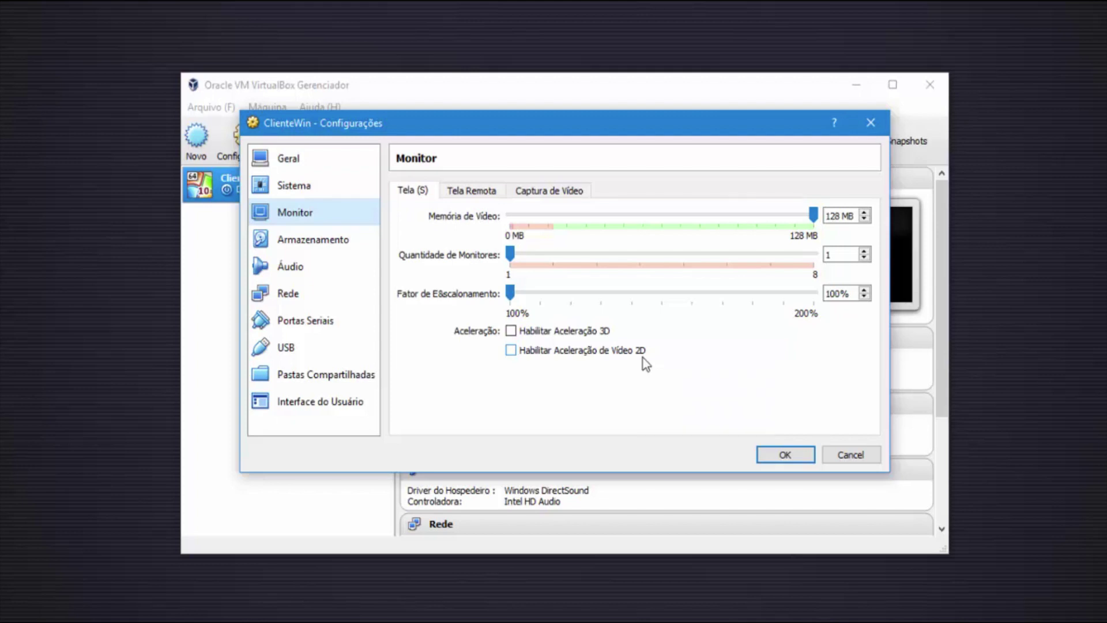
pyautogui.click(458, 192)
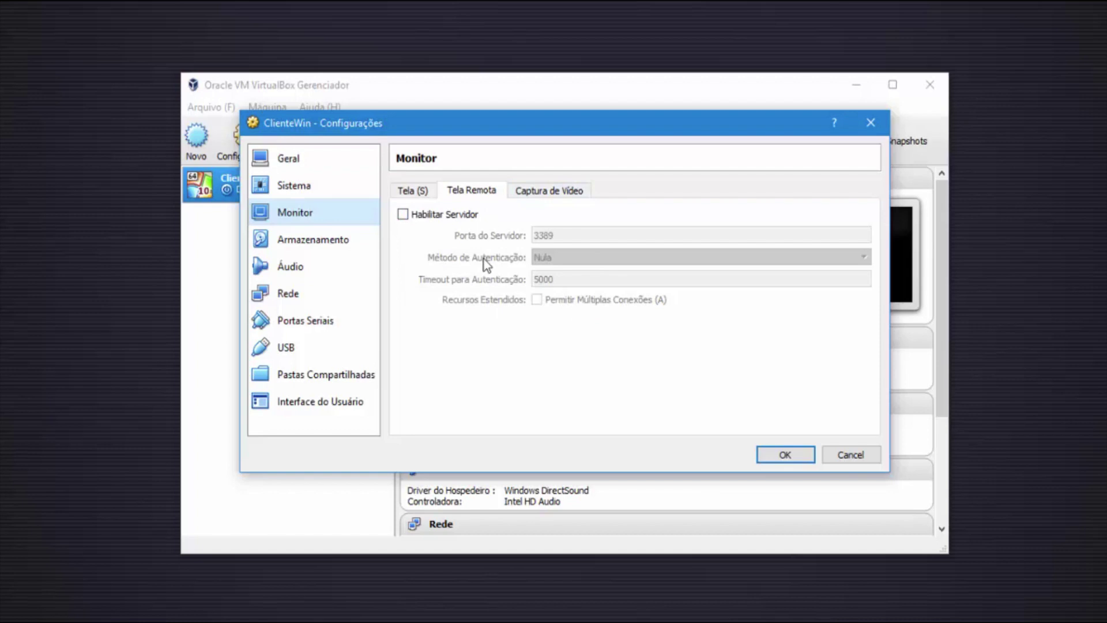
pyautogui.click(547, 193)
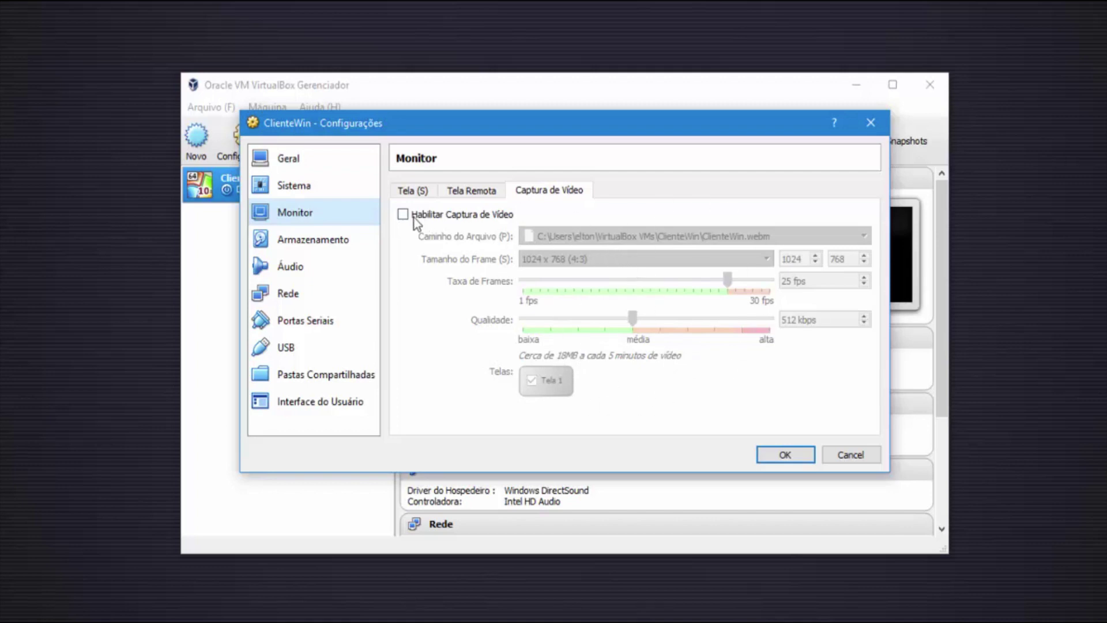
# Examine the storage attributes of the ClienteWin.vdi disk, the empty optical drive and the SATA controller
pyautogui.click(334, 244)
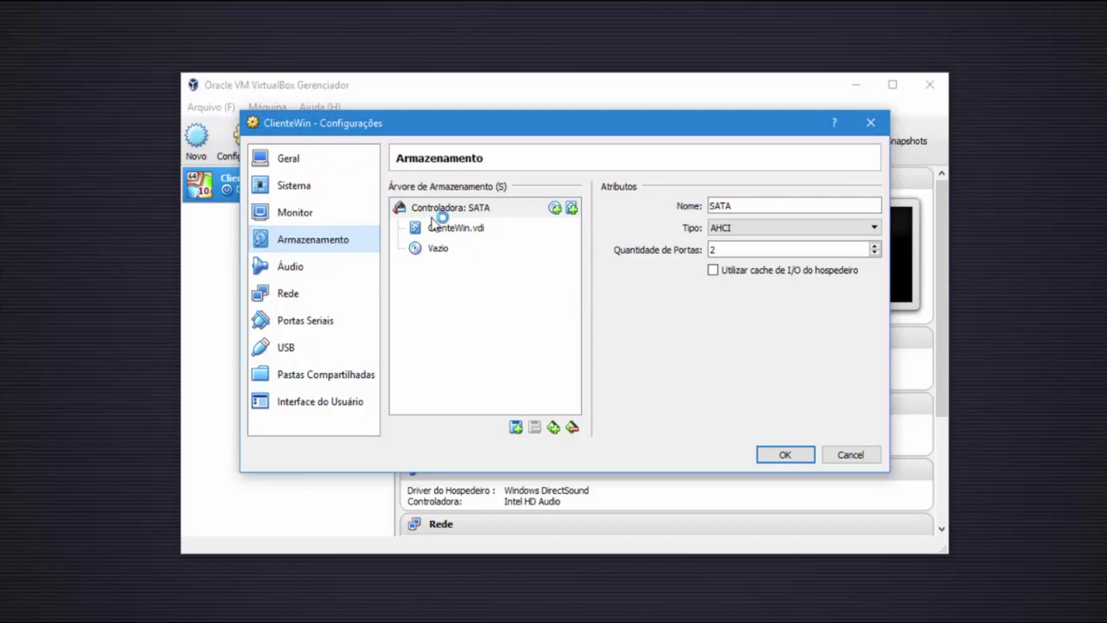
pyautogui.click(461, 230)
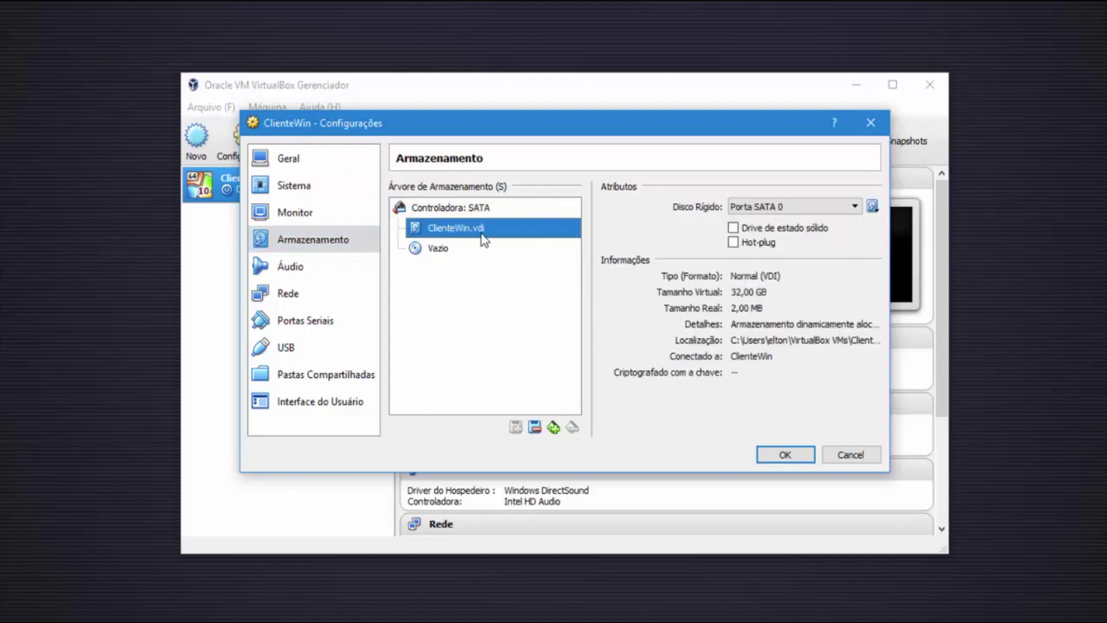
pyautogui.click(437, 252)
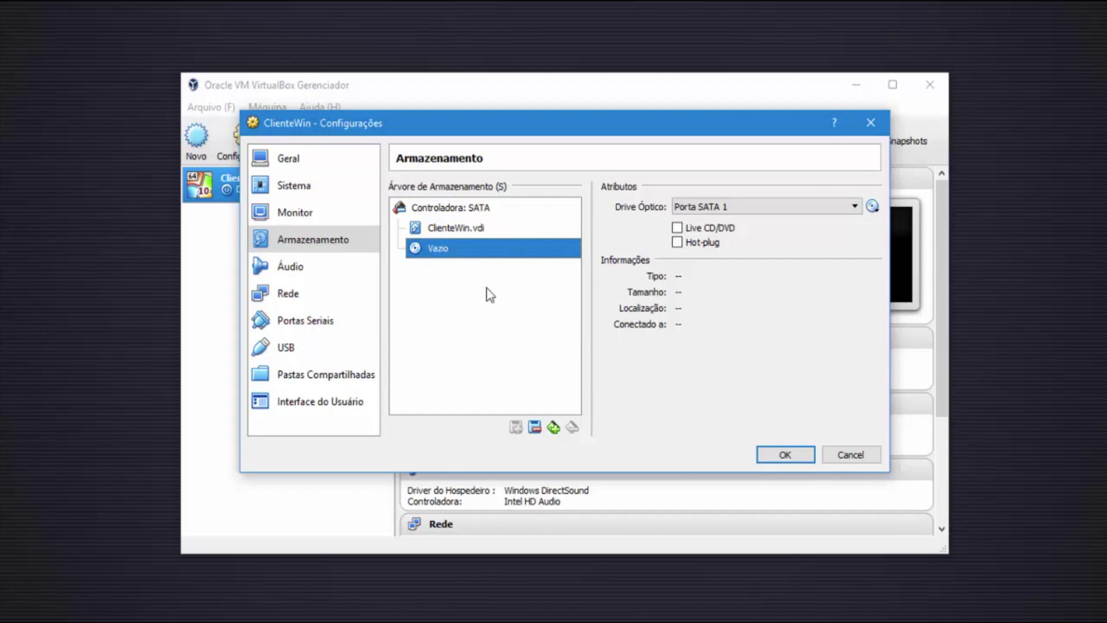
pyautogui.click(516, 209)
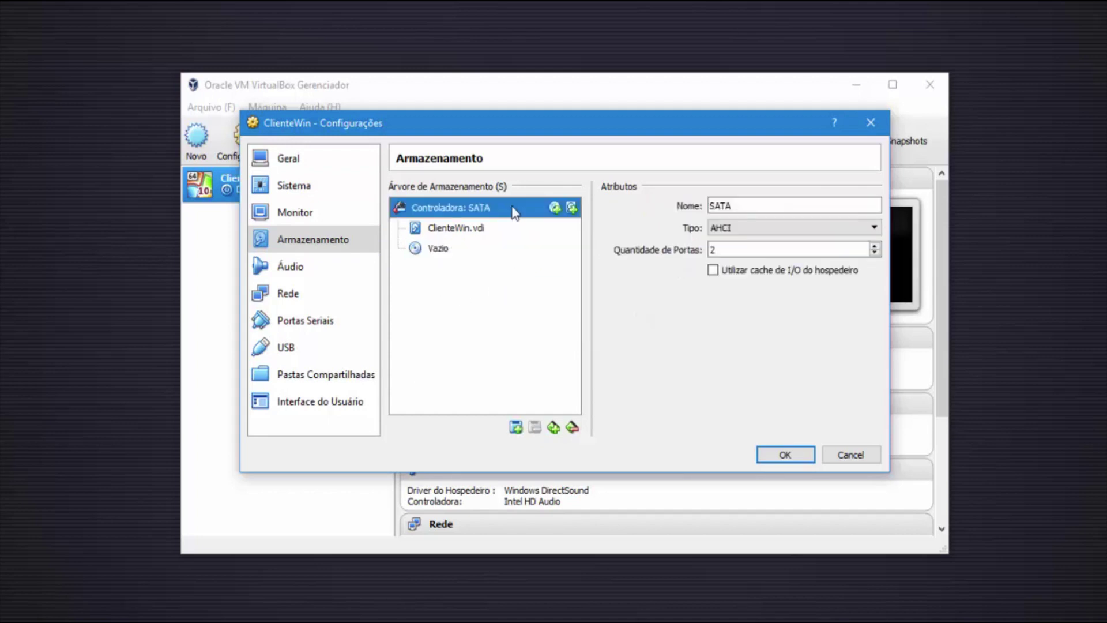
# Examine the options for adding an optical drive, a hard disk and other controller types to the storage, without adding any
pyautogui.click(556, 209)
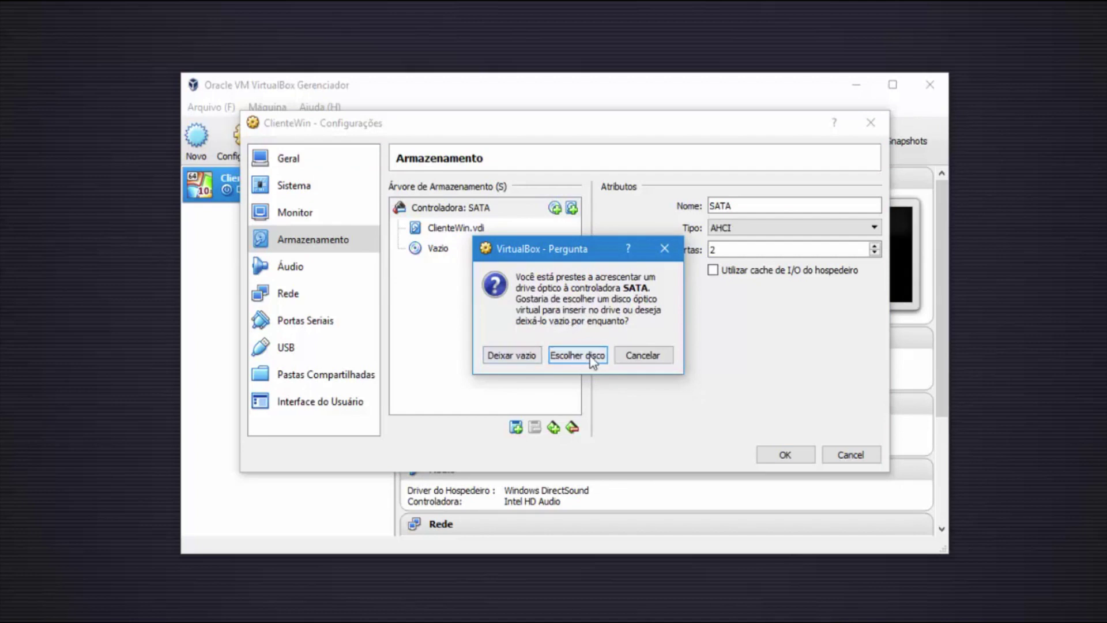
pyautogui.click(640, 356)
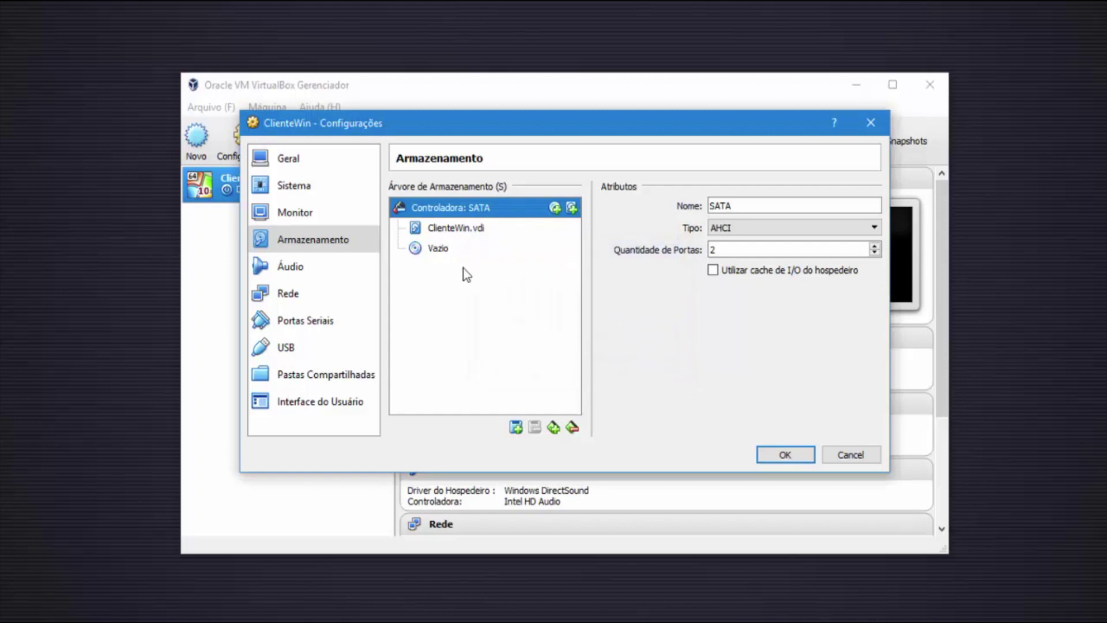
pyautogui.click(571, 209)
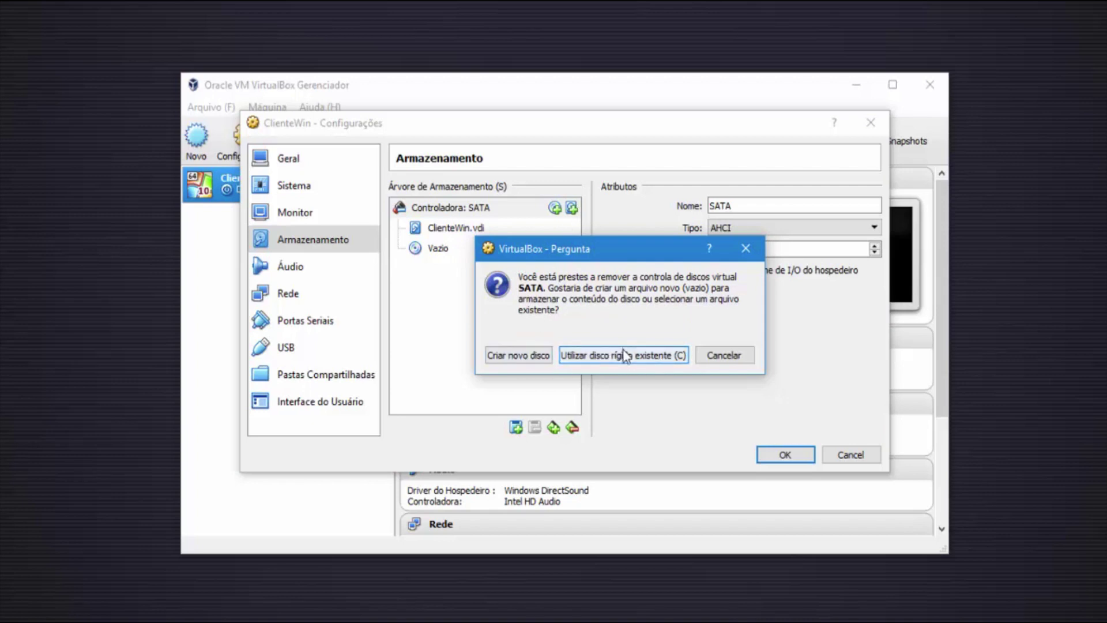
pyautogui.click(729, 357)
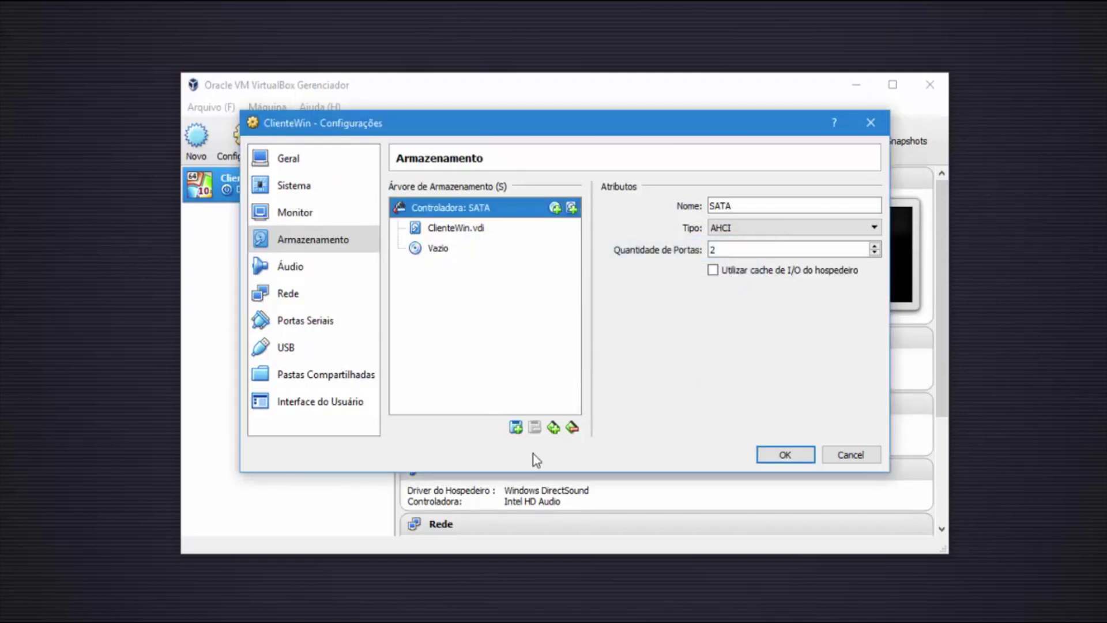
pyautogui.click(516, 428)
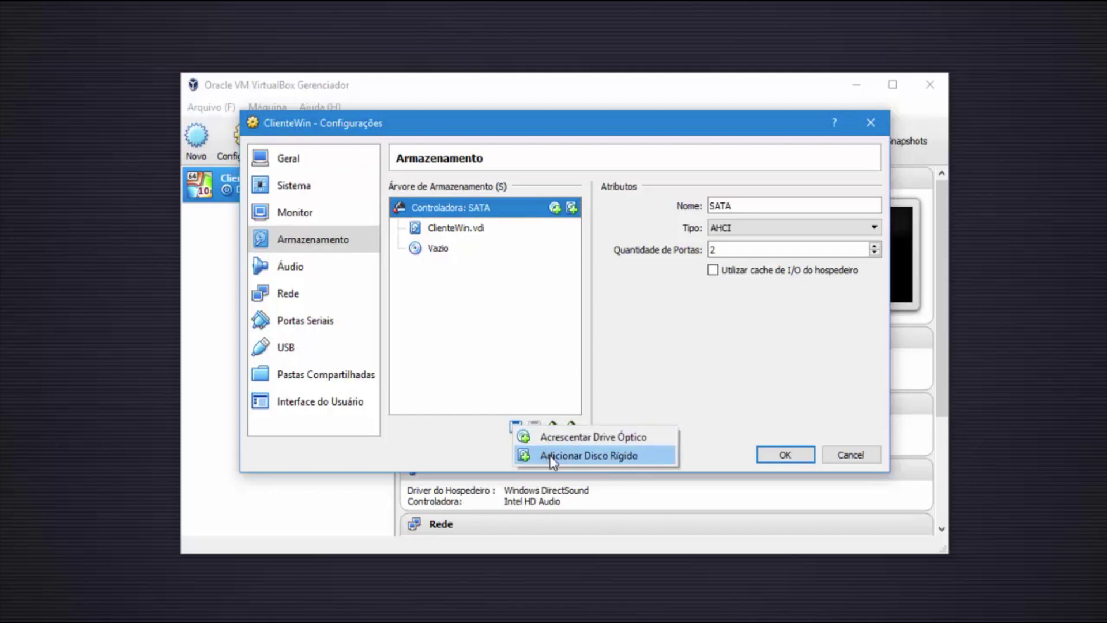
pyautogui.click(494, 344)
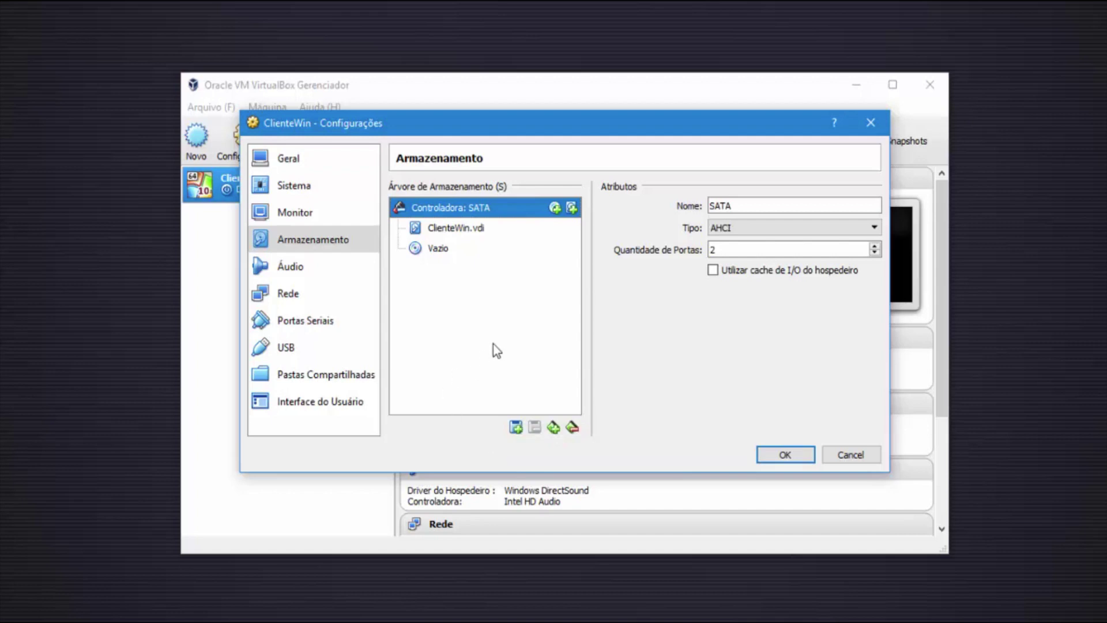
pyautogui.click(553, 428)
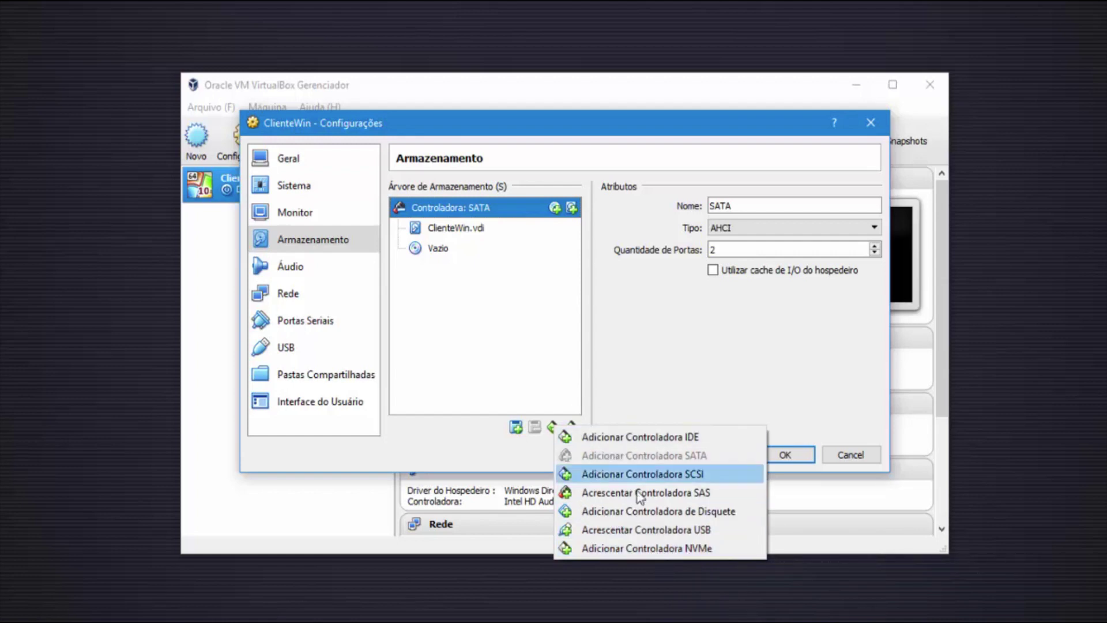
pyautogui.click(607, 402)
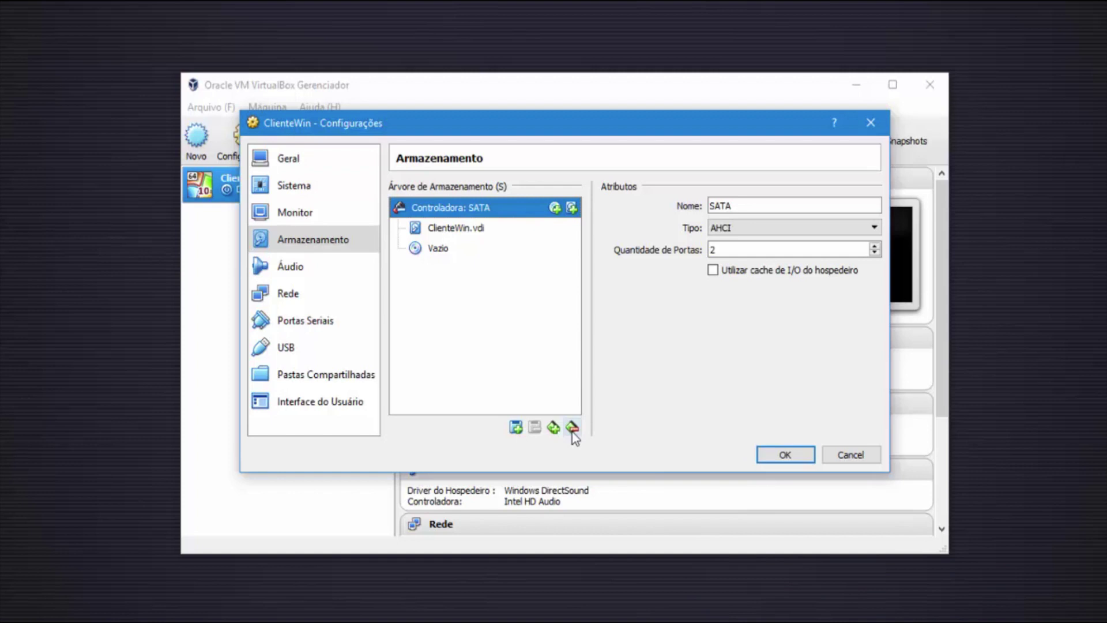
# Remove the SATA controller with its attached drives and add a new SATA controller to the storage tree
pyautogui.click(573, 428)
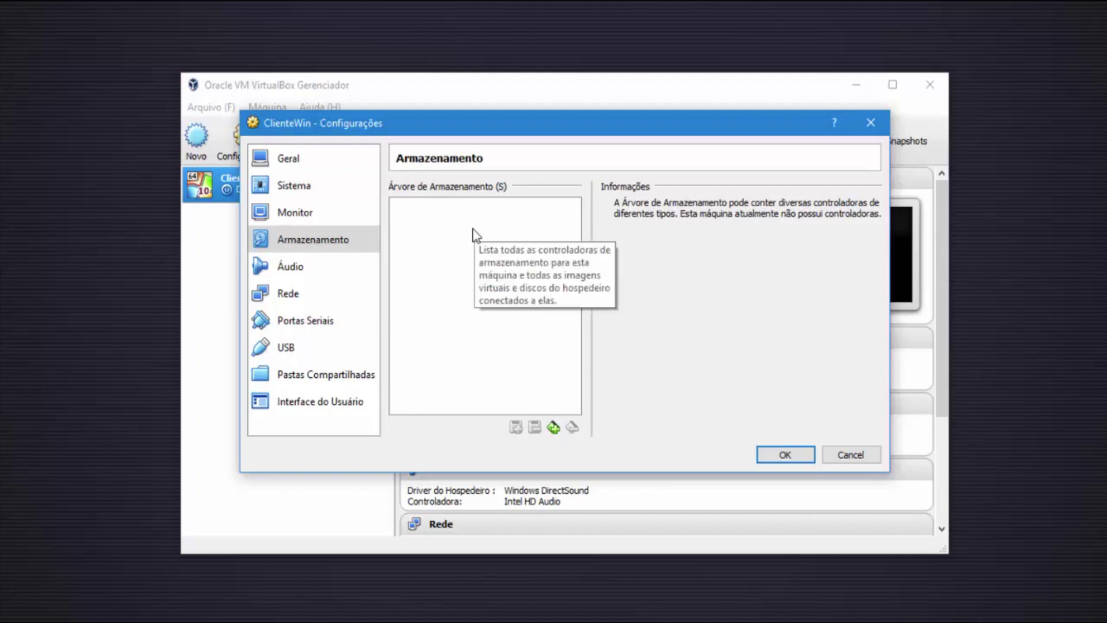
pyautogui.click(553, 428)
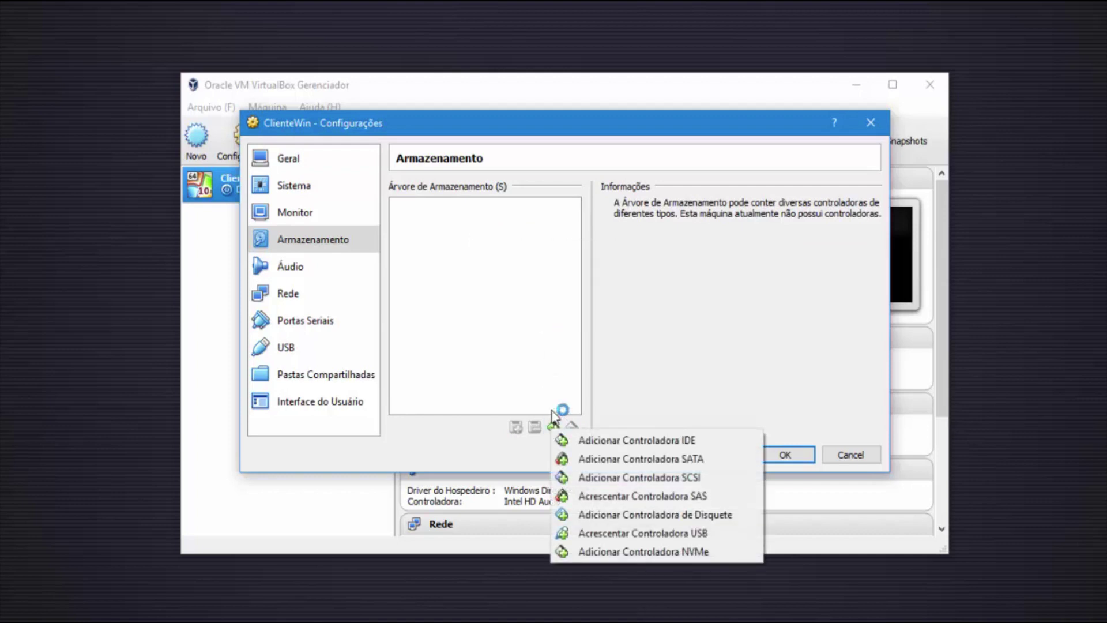
pyautogui.click(641, 460)
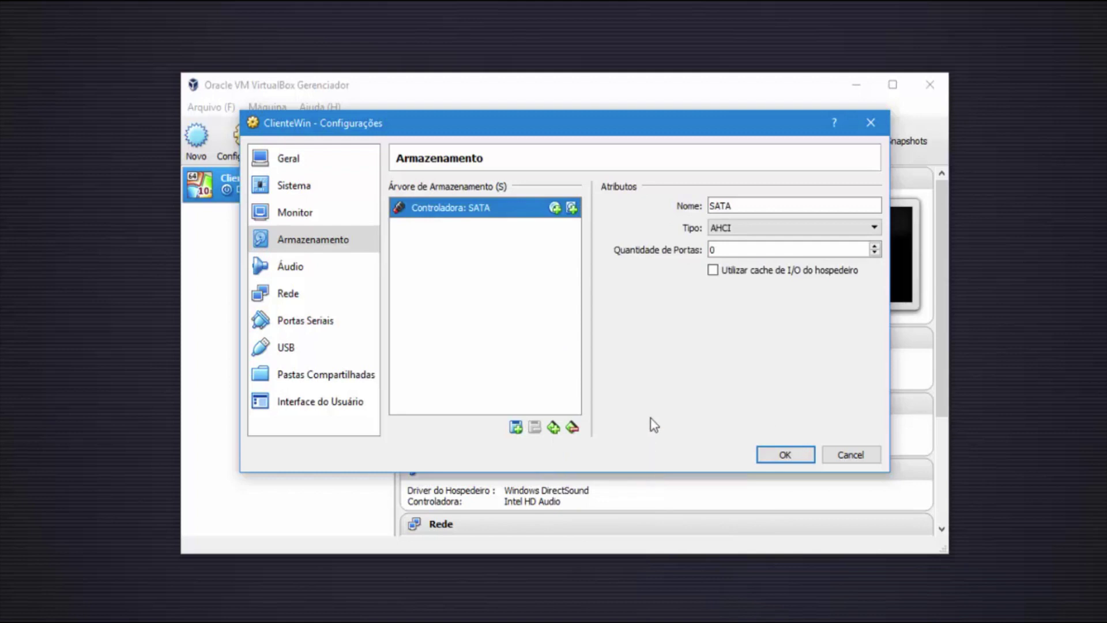
# Attach the existing hard disk ClienteWin.vdi from the VirtualBox VMs\ClienteWin folder to the SATA controller
pyautogui.click(571, 208)
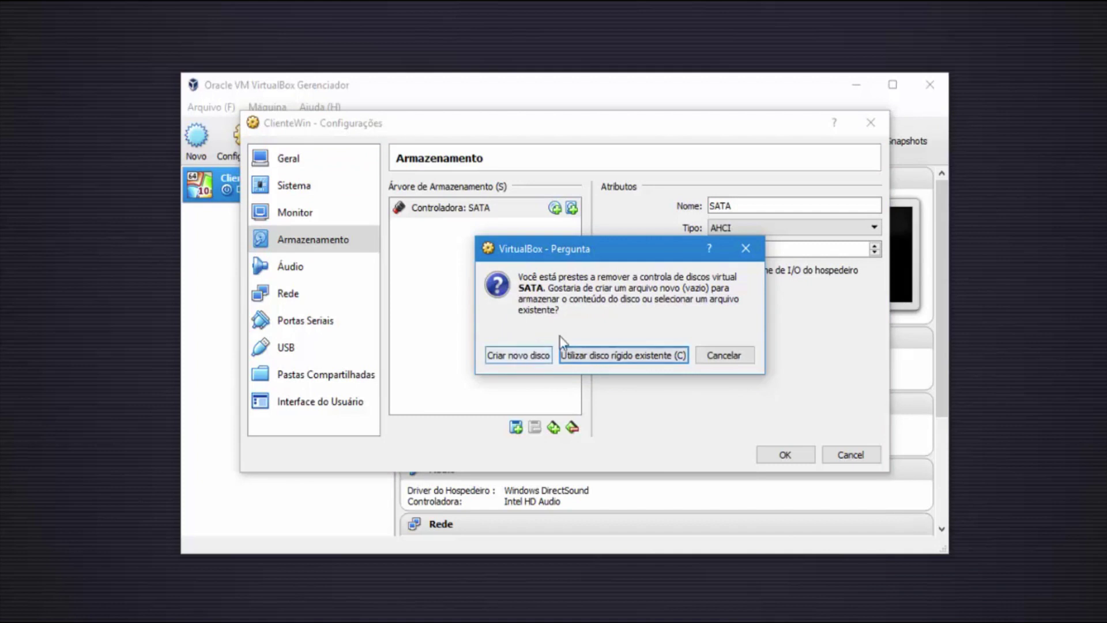
pyautogui.click(614, 358)
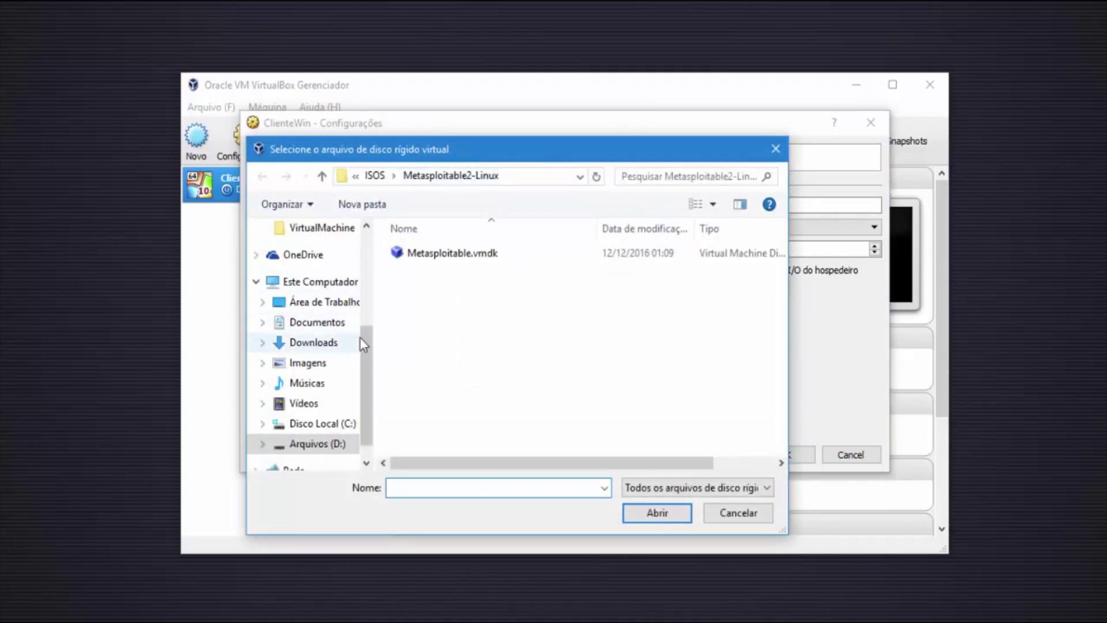
pyautogui.scroll(3, 372, 308)
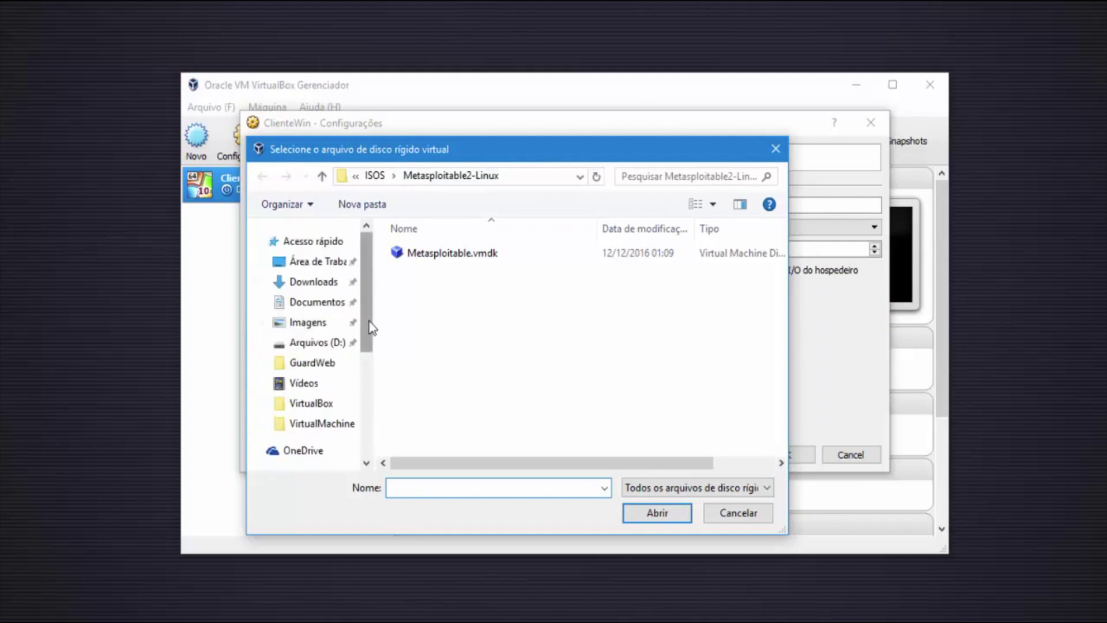
pyautogui.scroll(-3, 365, 337)
pyautogui.scroll(-2, 359, 389)
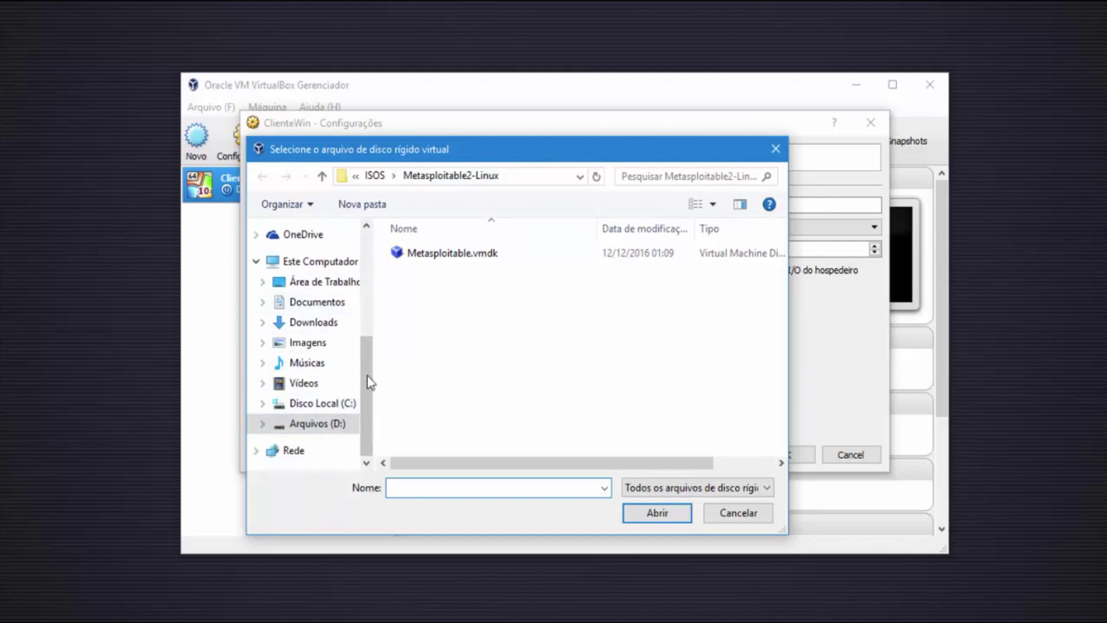
pyautogui.scroll(1, 365, 372)
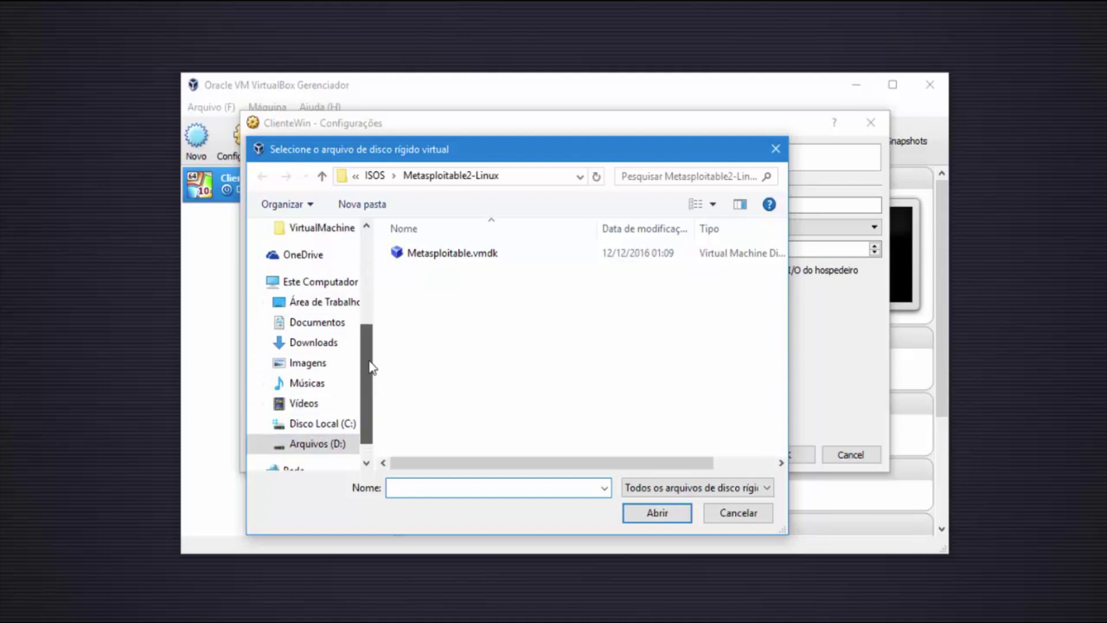
pyautogui.click(332, 427)
pyautogui.doubleClick(432, 376)
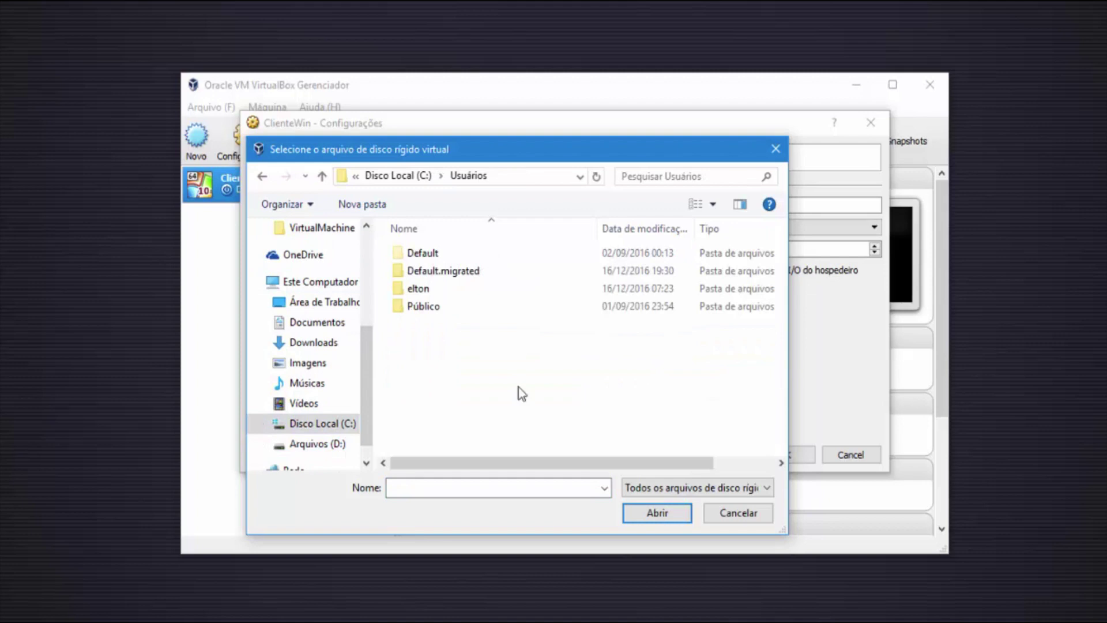
pyautogui.doubleClick(455, 291)
pyautogui.scroll(-2, 477, 346)
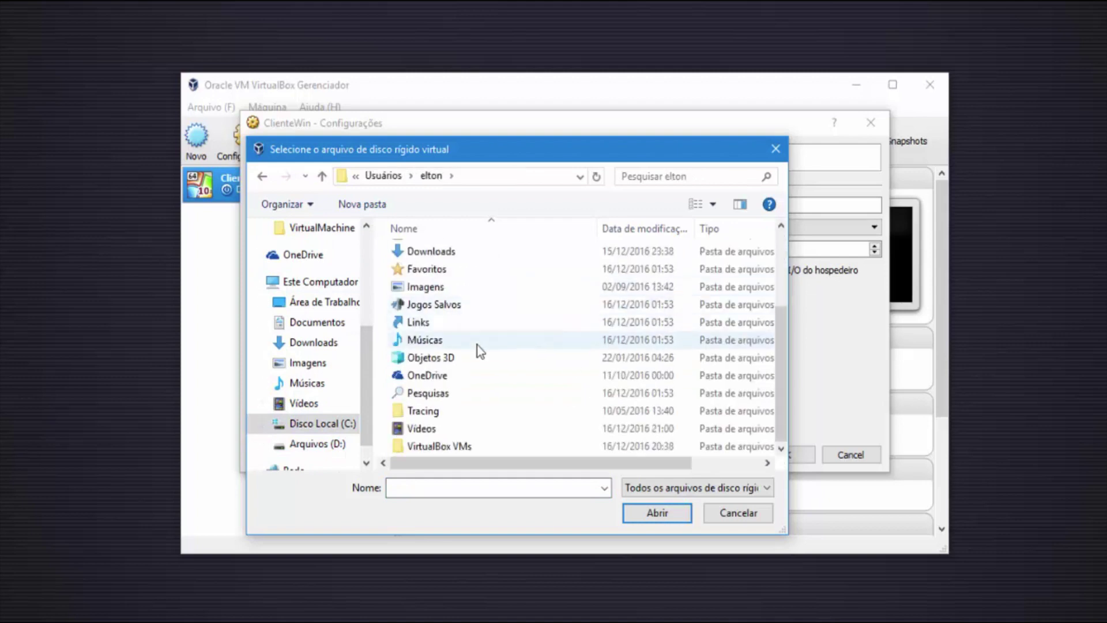
pyautogui.doubleClick(467, 447)
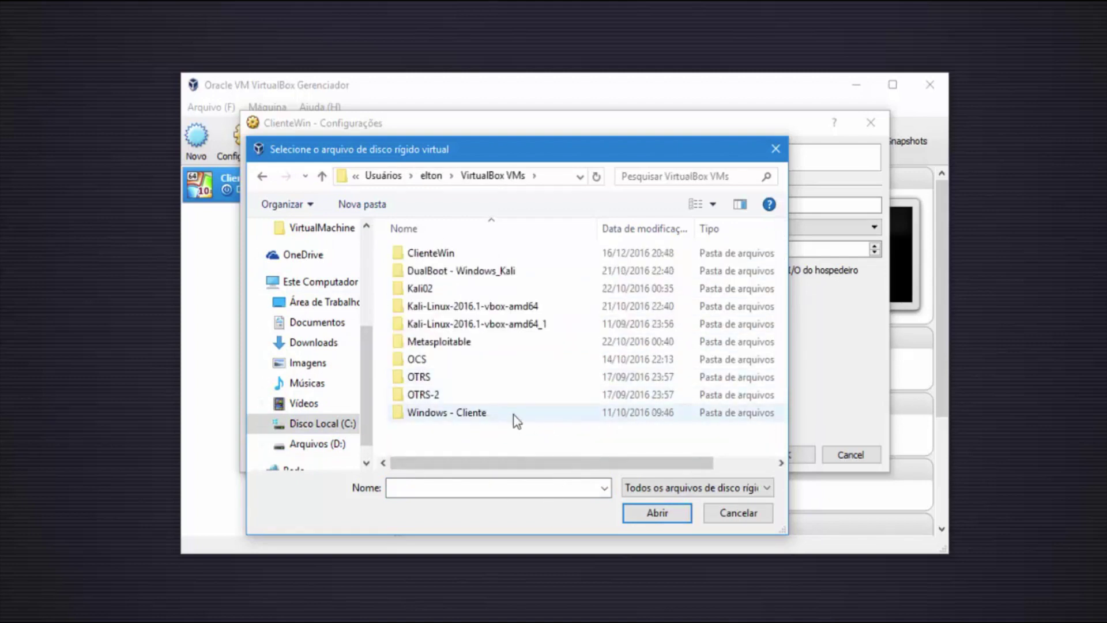
pyautogui.doubleClick(451, 253)
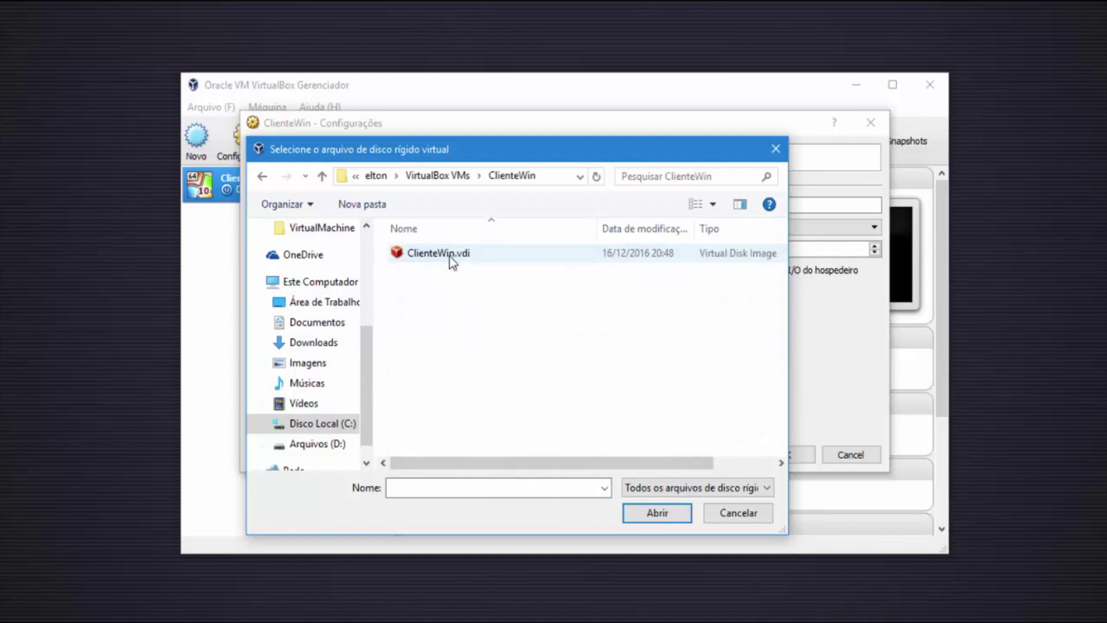
pyautogui.doubleClick(445, 256)
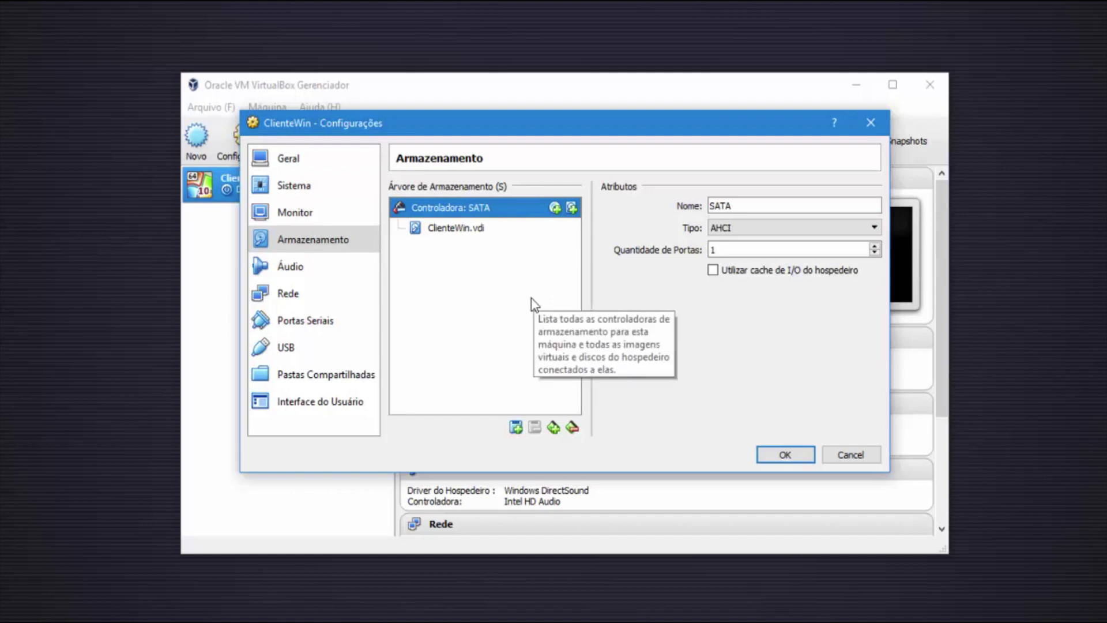
# Add an optical drive to the SATA controller, leaving it empty, and show its attributes
pyautogui.click(558, 209)
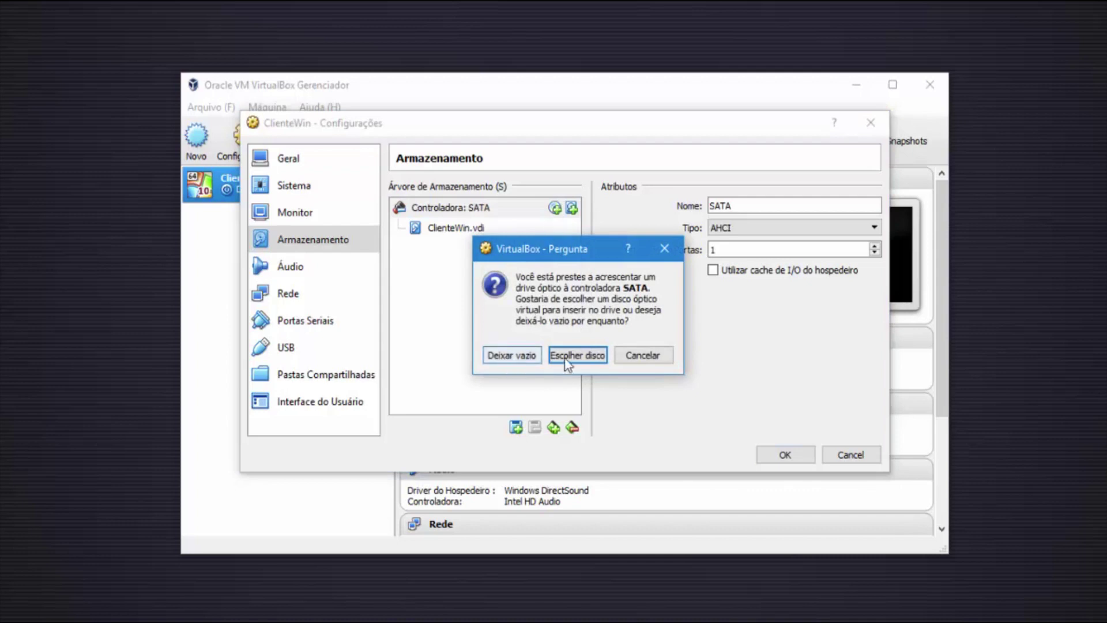
pyautogui.click(519, 356)
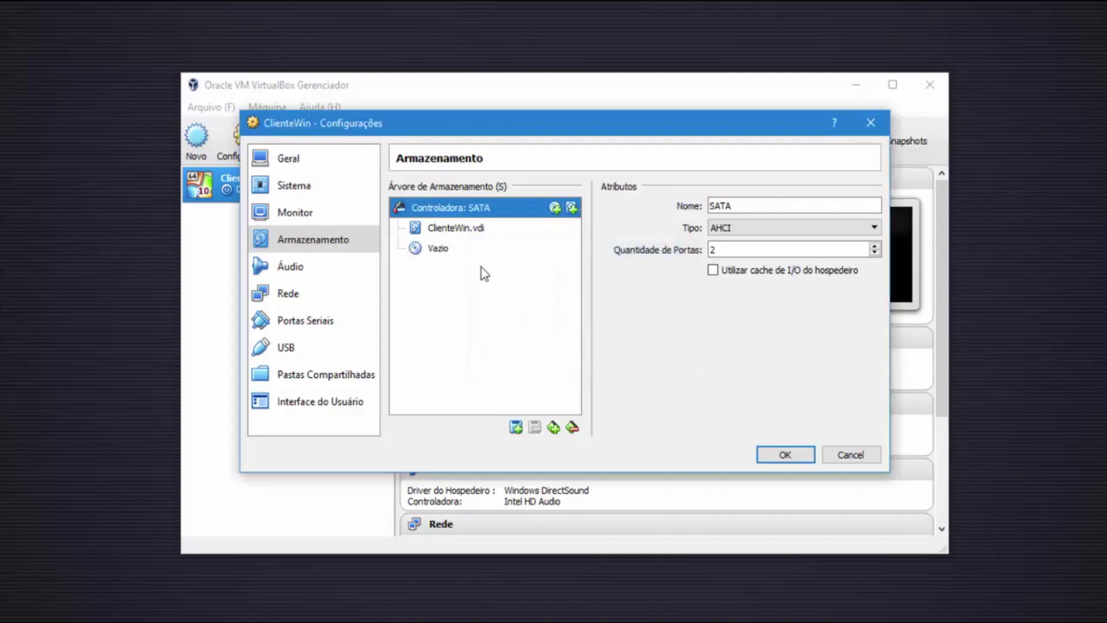
pyautogui.click(419, 250)
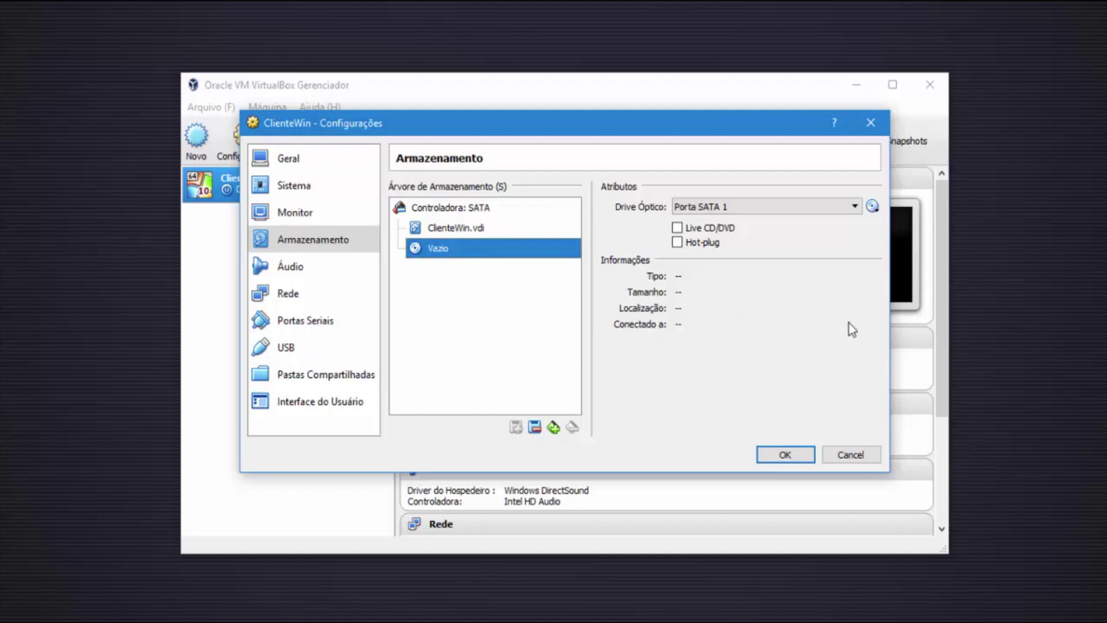
pyautogui.click(872, 207)
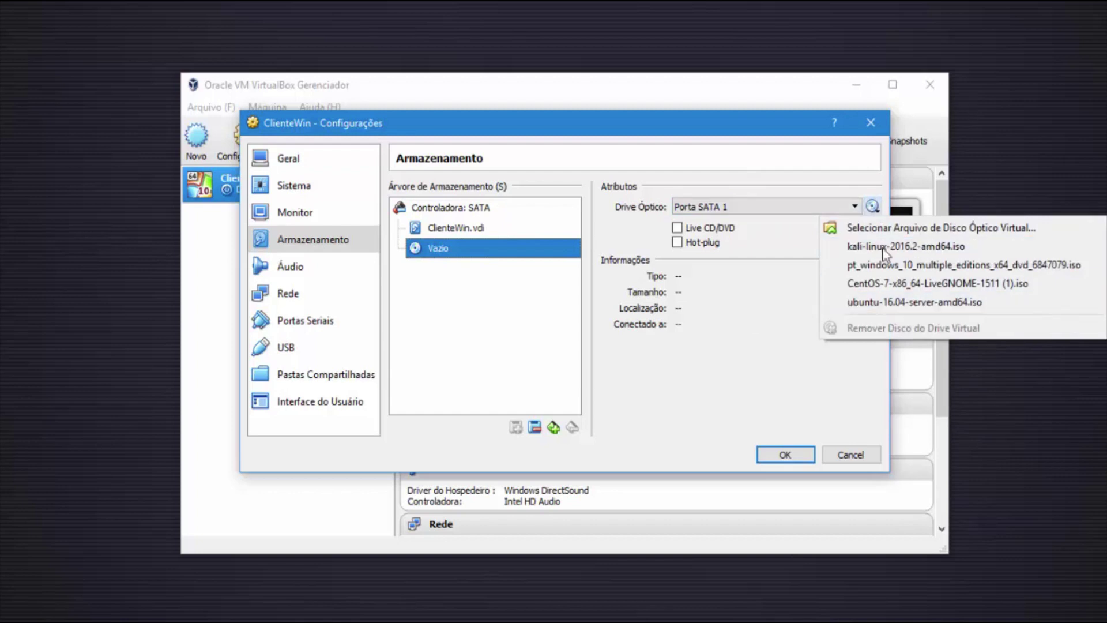
pyautogui.click(795, 307)
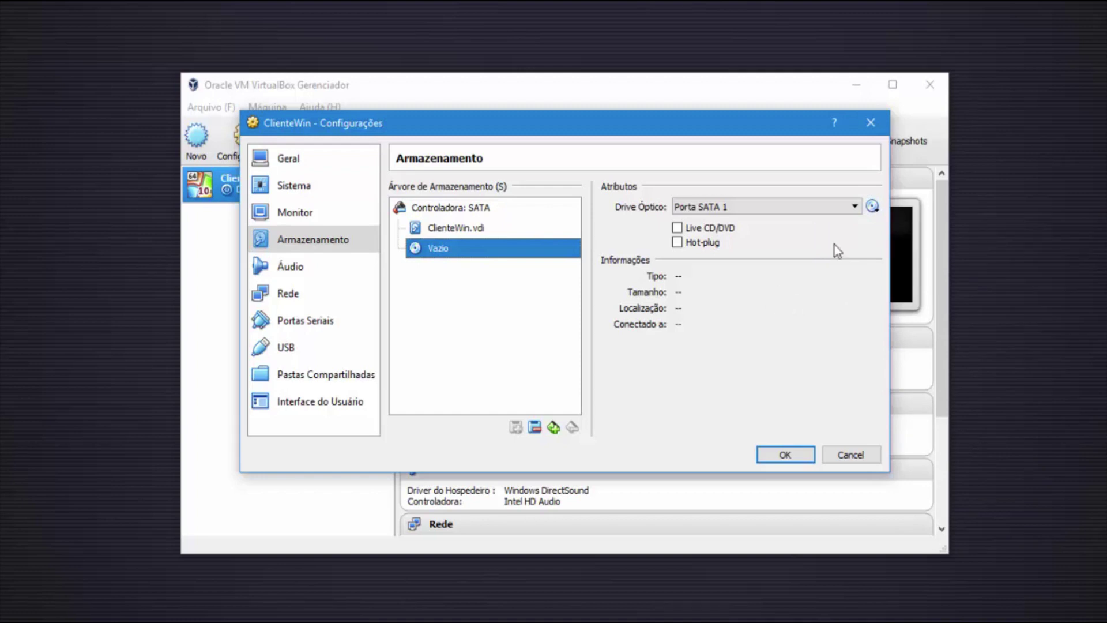
pyautogui.click(872, 207)
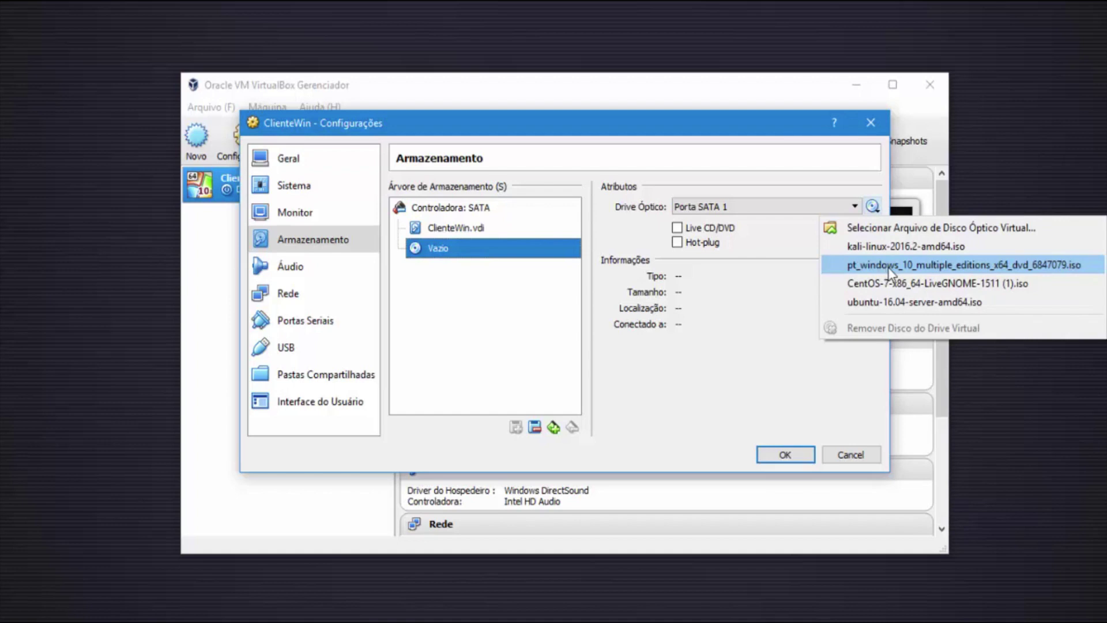
pyautogui.click(874, 230)
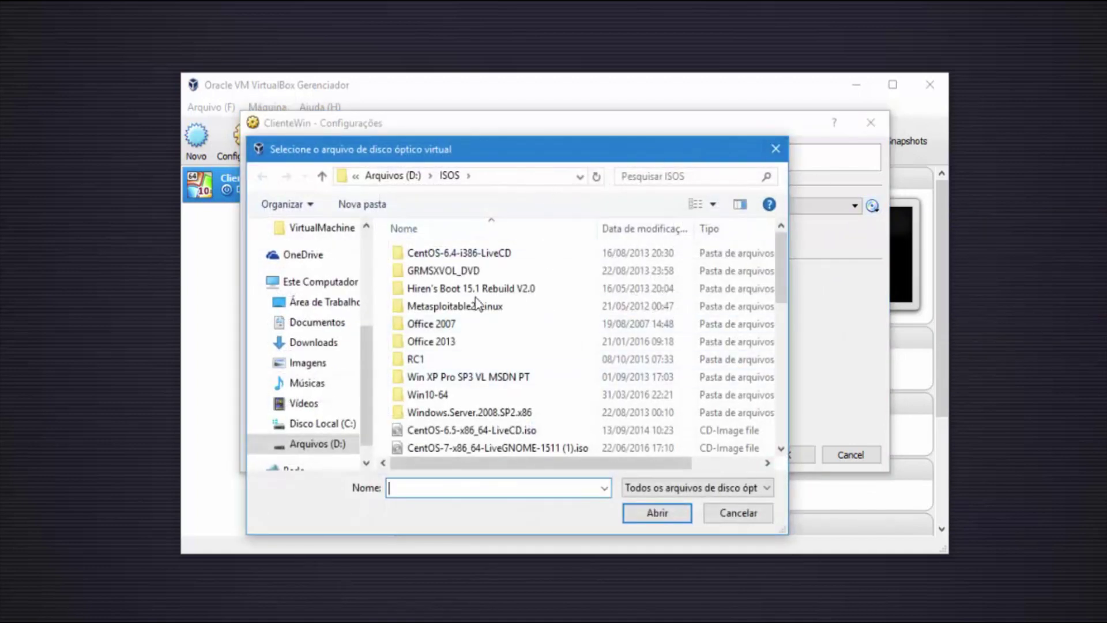
pyautogui.click(739, 514)
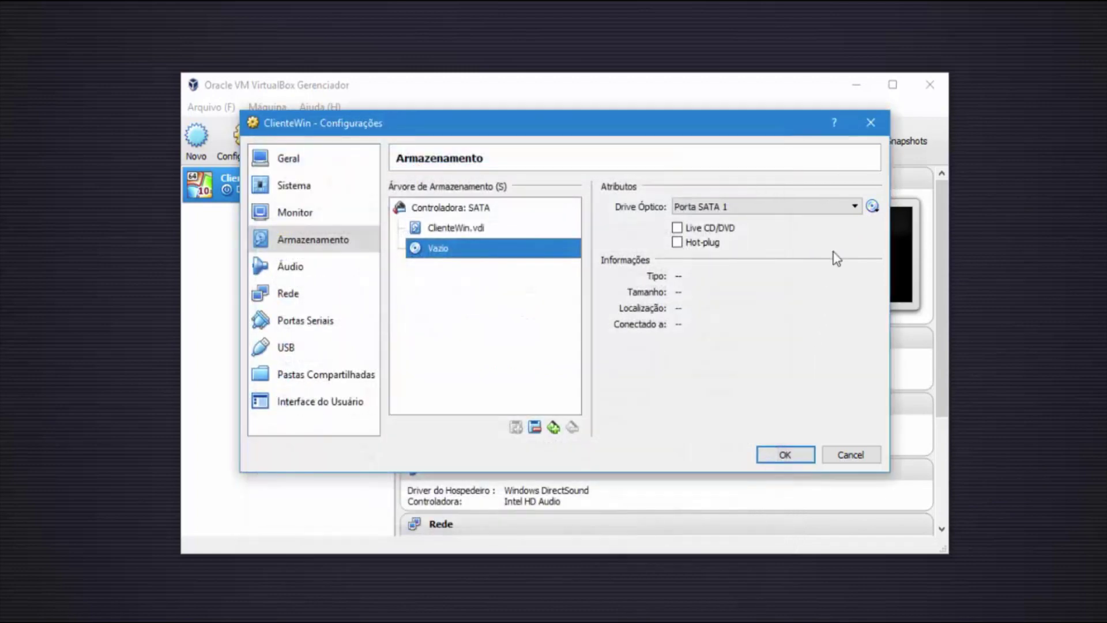
# Insert the image pt_windows_10_multiple_editions_x64_dvd_6847079.iso into the empty optical drive
pyautogui.click(872, 206)
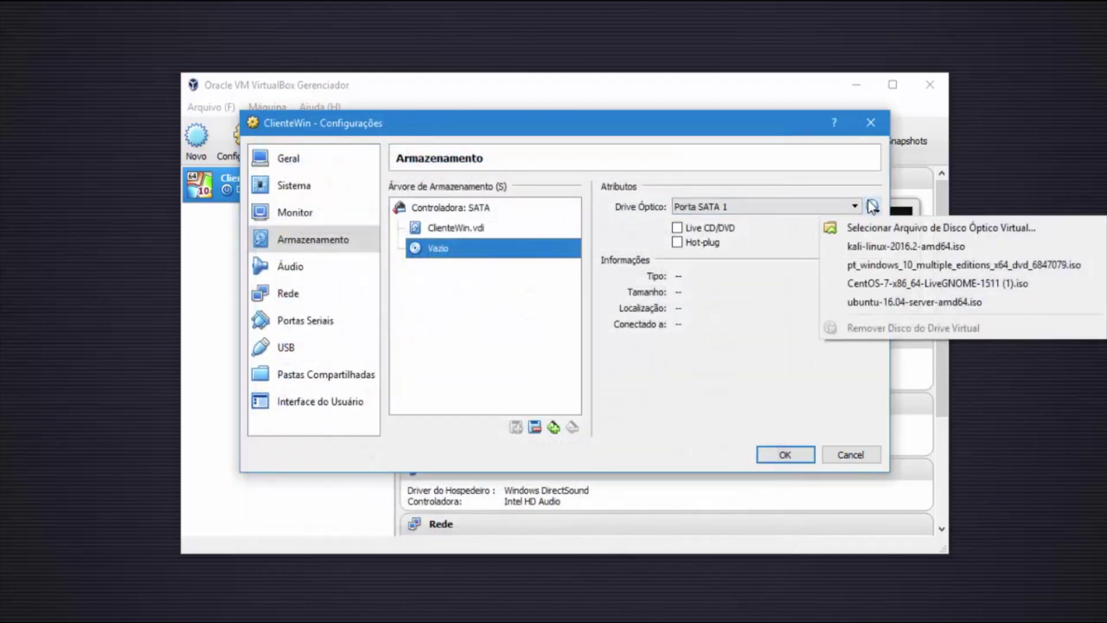
pyautogui.click(867, 263)
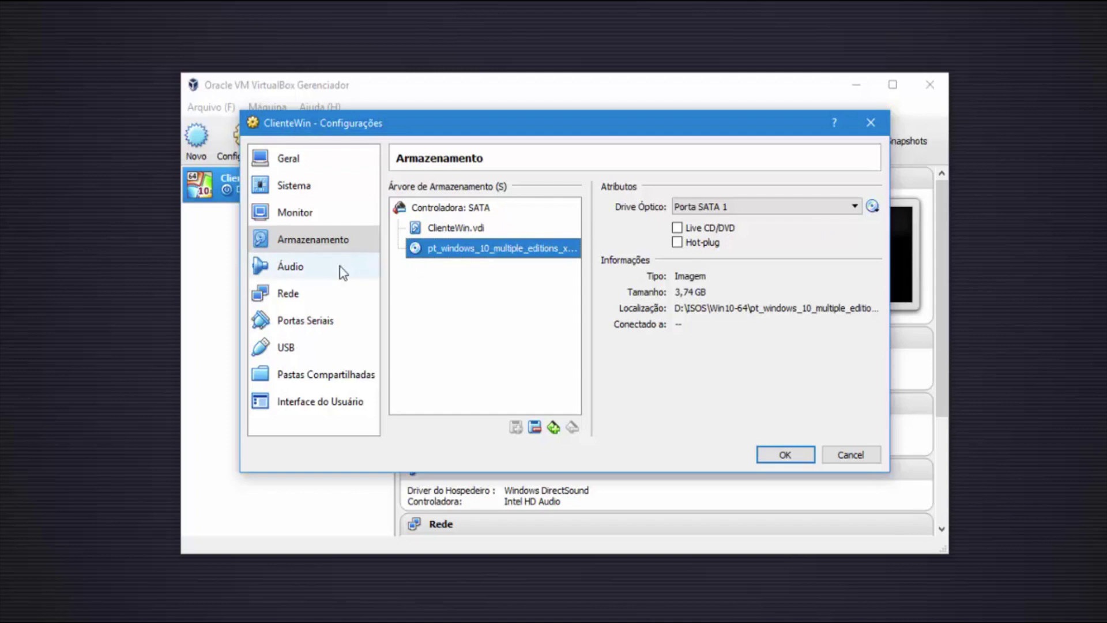
# Examine the audio settings and the four network adapters, including the connection types available for Adaptador 1
pyautogui.click(322, 274)
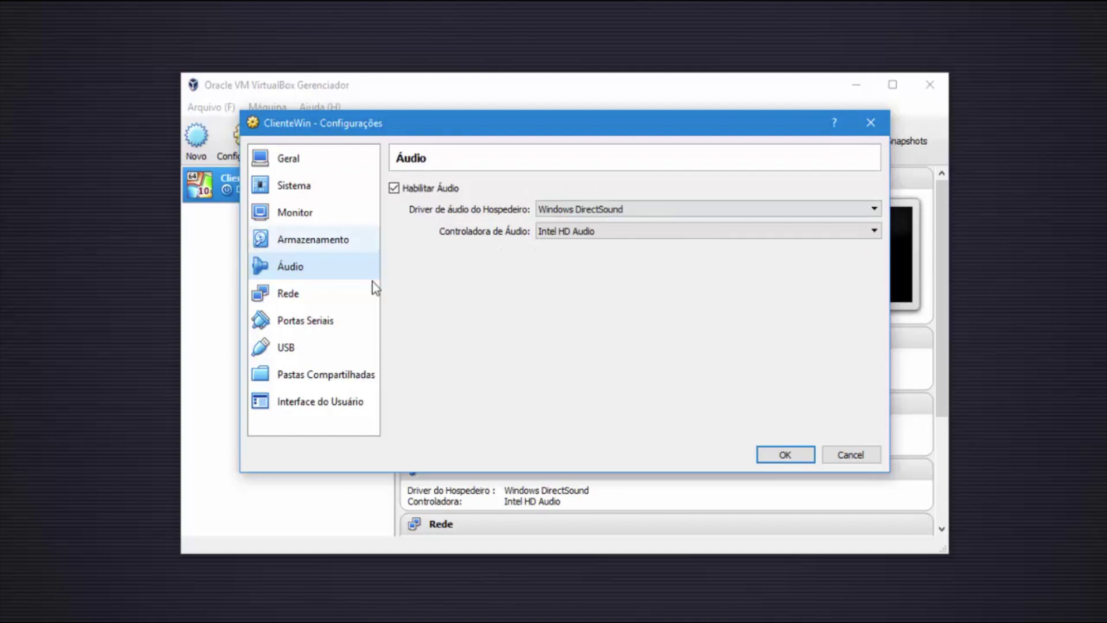
pyautogui.click(308, 298)
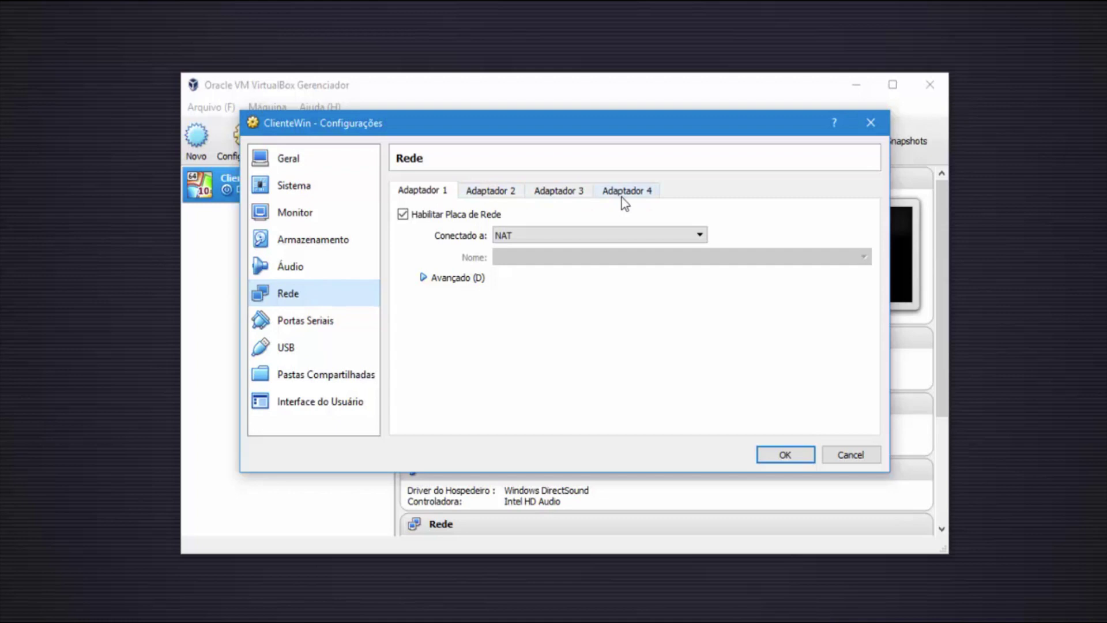
pyautogui.click(495, 190)
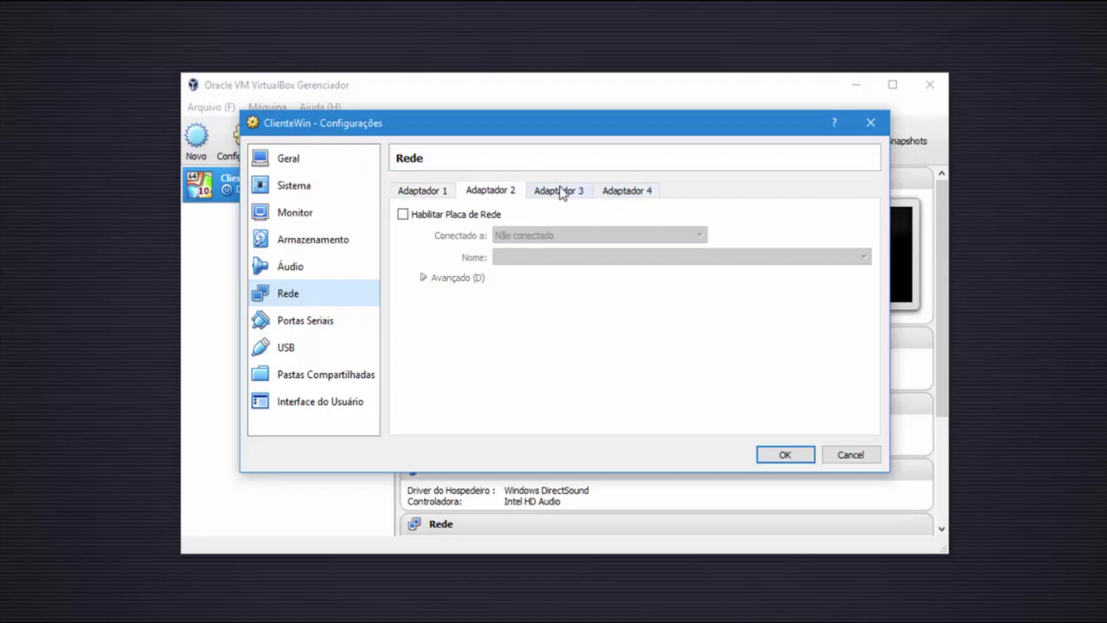
pyautogui.click(563, 190)
pyautogui.click(608, 189)
pyautogui.click(476, 190)
pyautogui.click(439, 191)
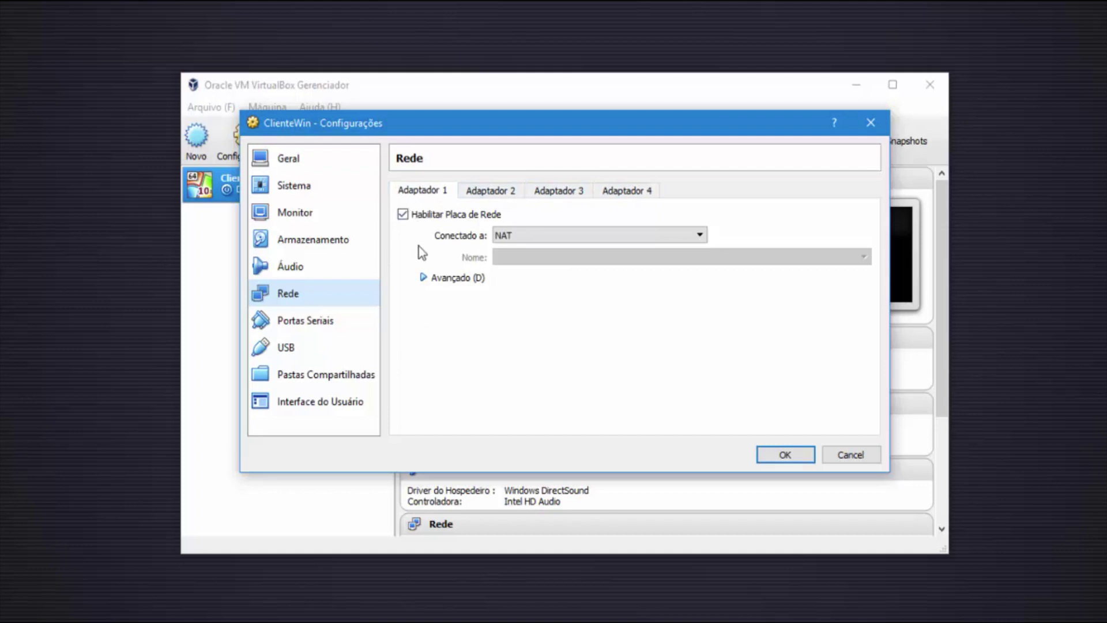
pyautogui.click(522, 235)
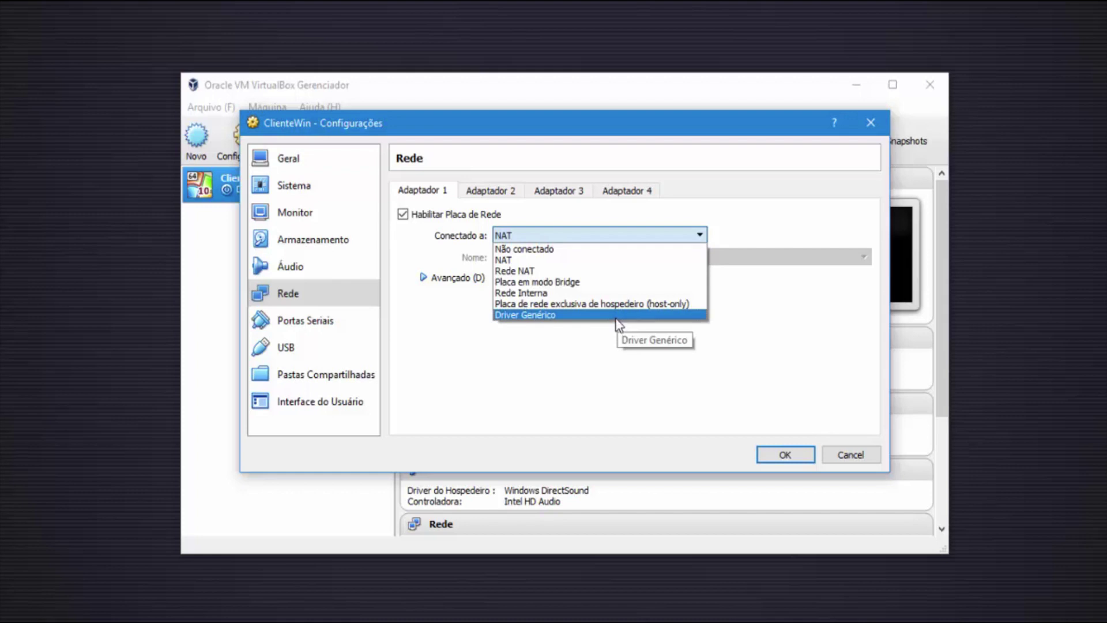
pyautogui.click(586, 361)
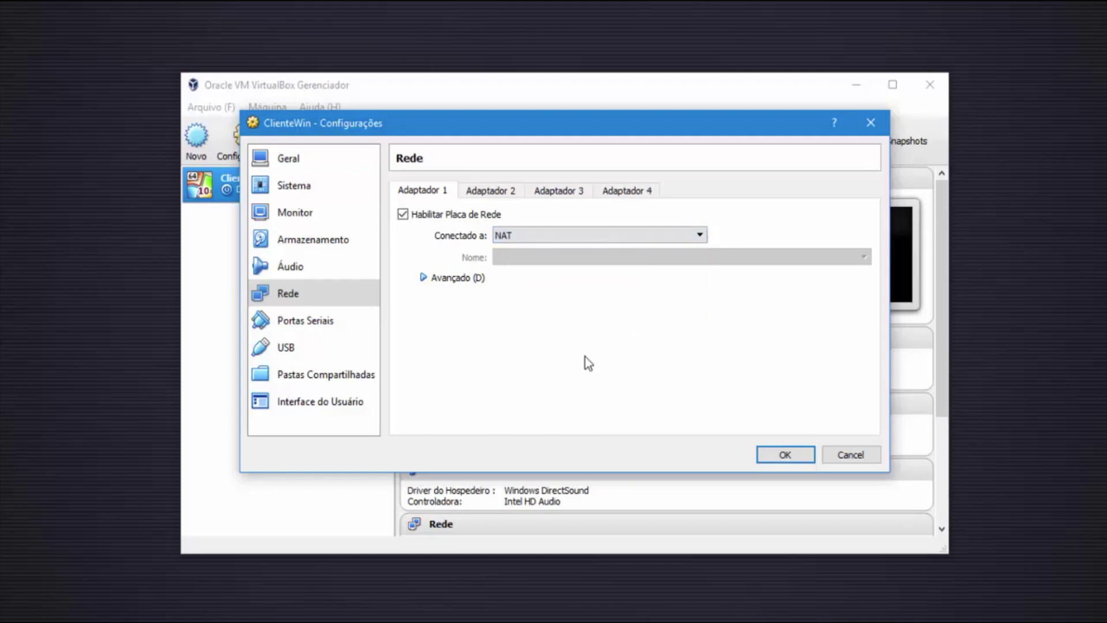
# Examine Adaptador 1's advanced network options, including the available card types and the port forwarding rules
pyautogui.click(424, 278)
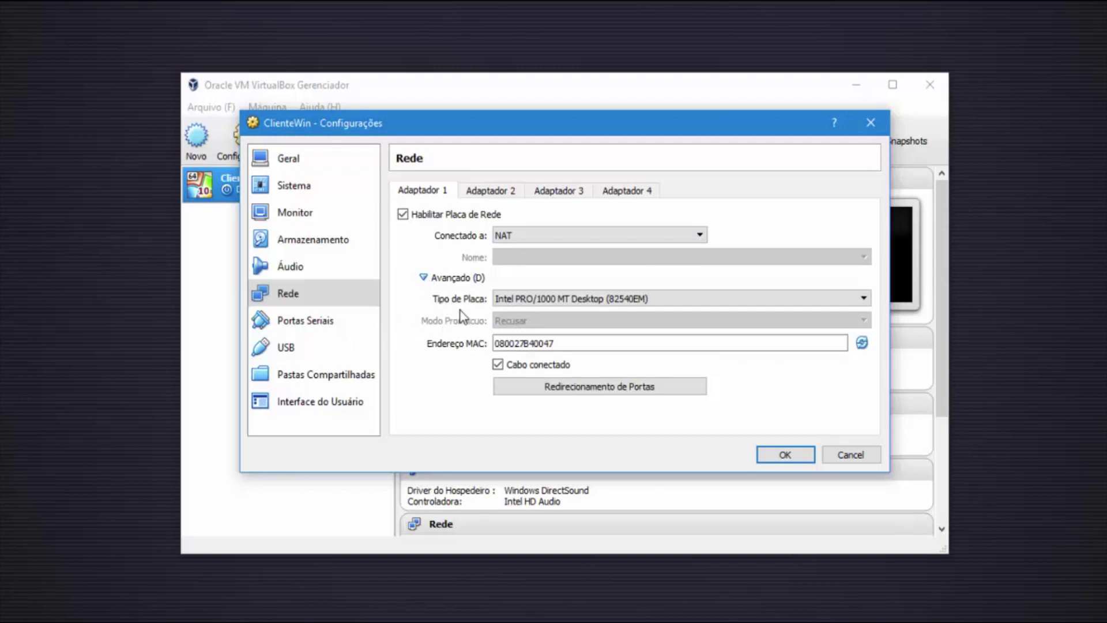
pyautogui.click(559, 299)
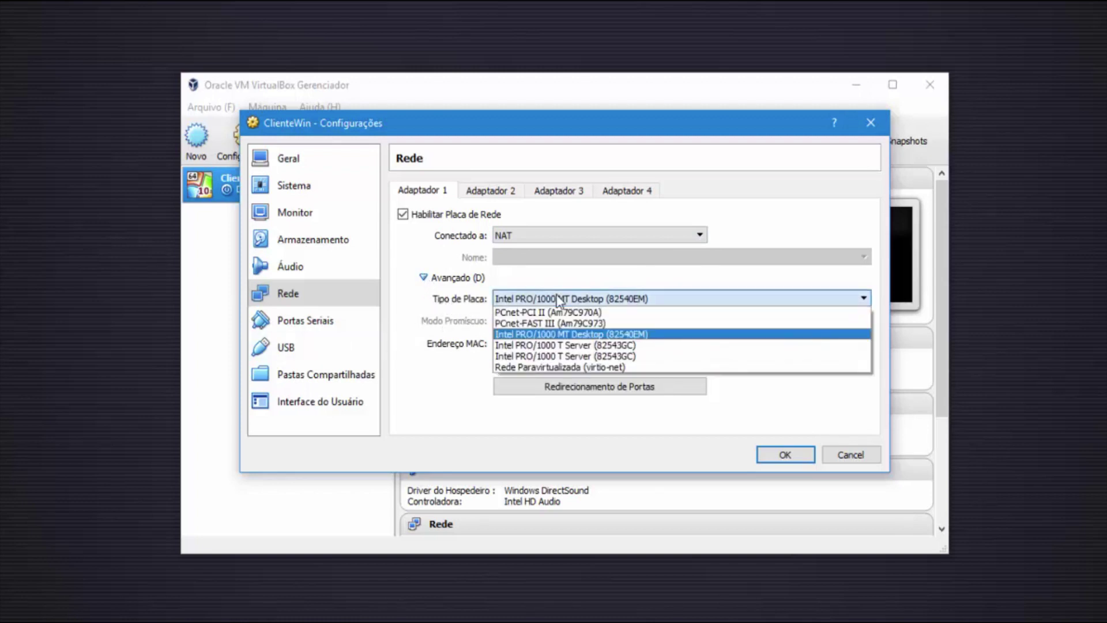
pyautogui.click(558, 299)
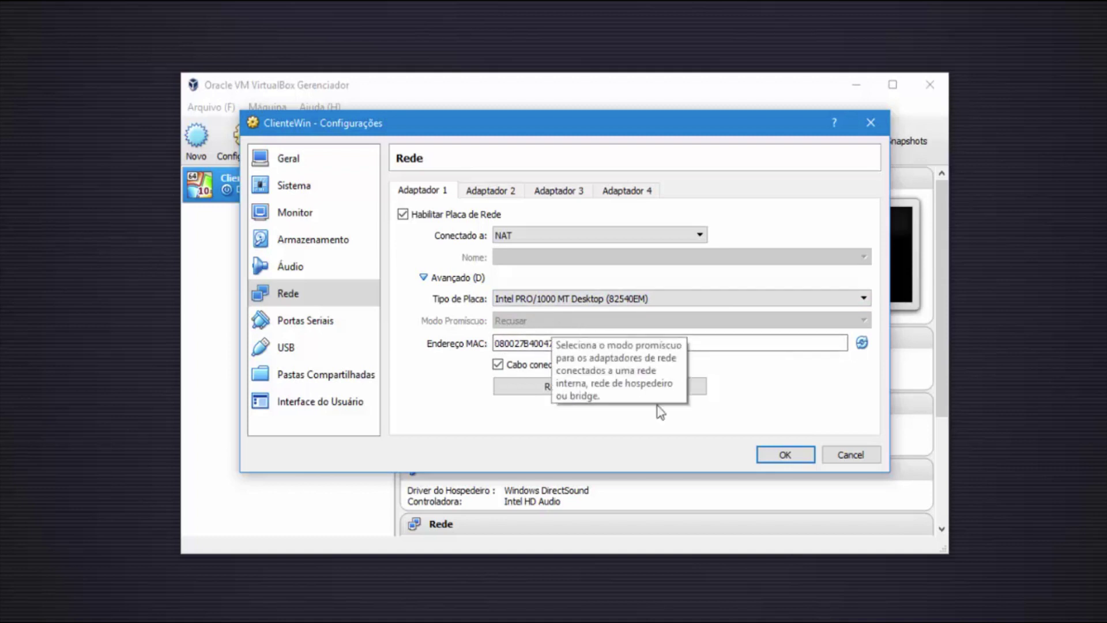
pyautogui.click(586, 388)
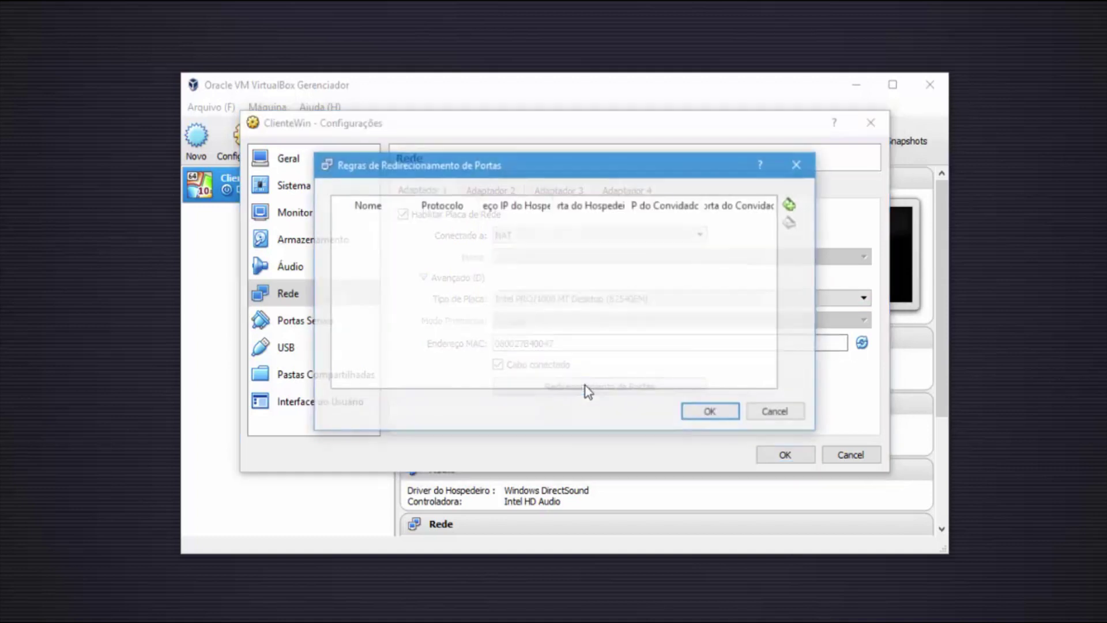
pyautogui.click(799, 417)
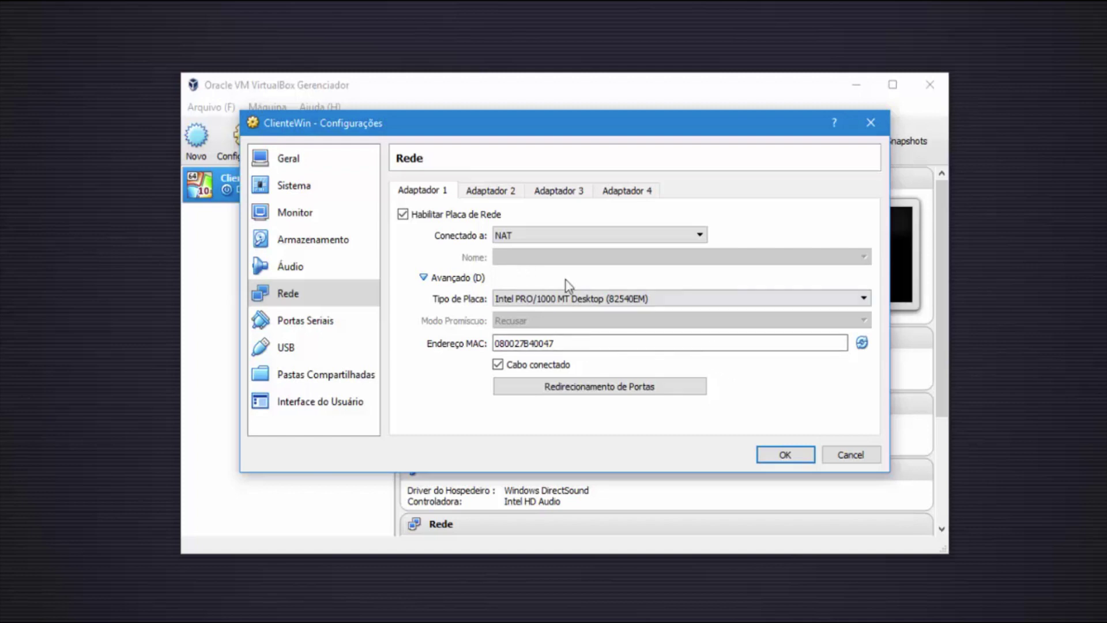
pyautogui.click(622, 300)
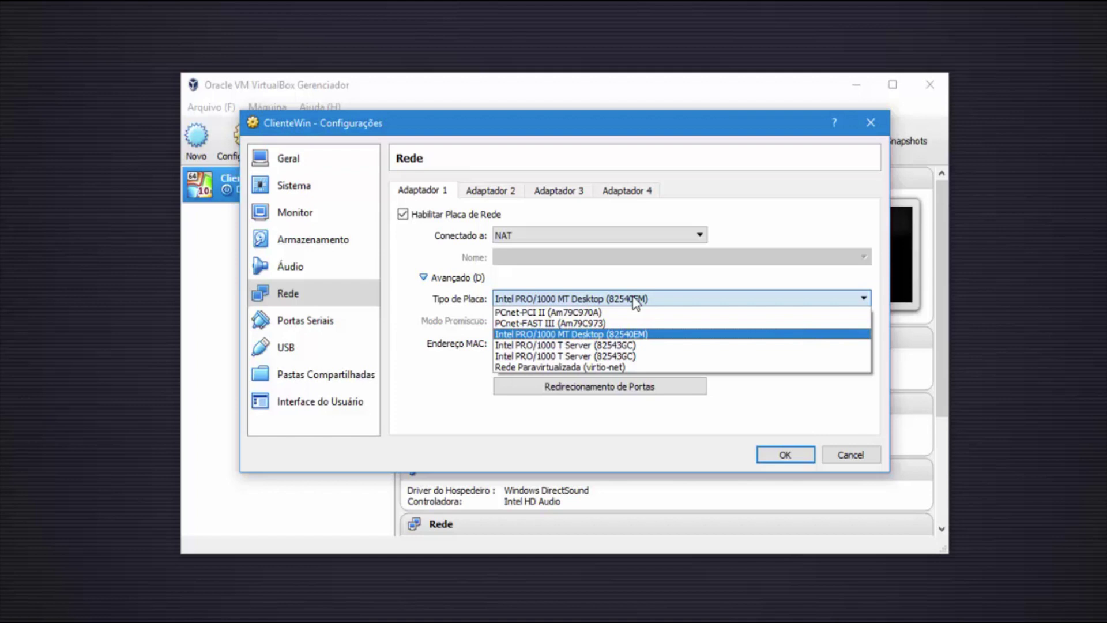
pyautogui.click(425, 391)
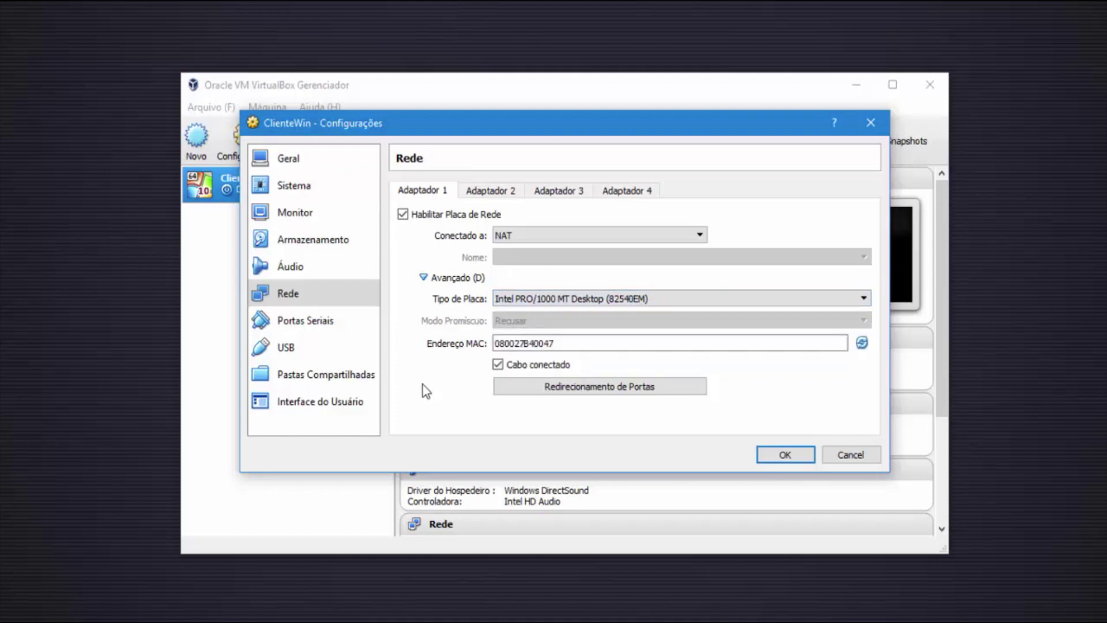
# Examine the serial port and USB settings, including the host devices available for a USB device filter
pyautogui.click(326, 321)
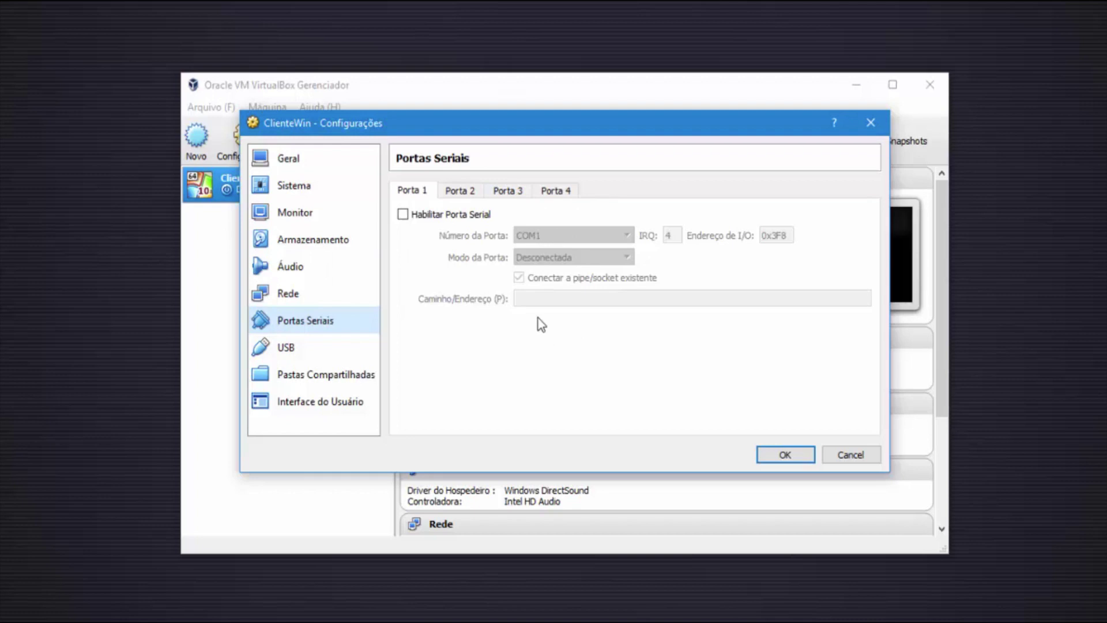
pyautogui.click(356, 352)
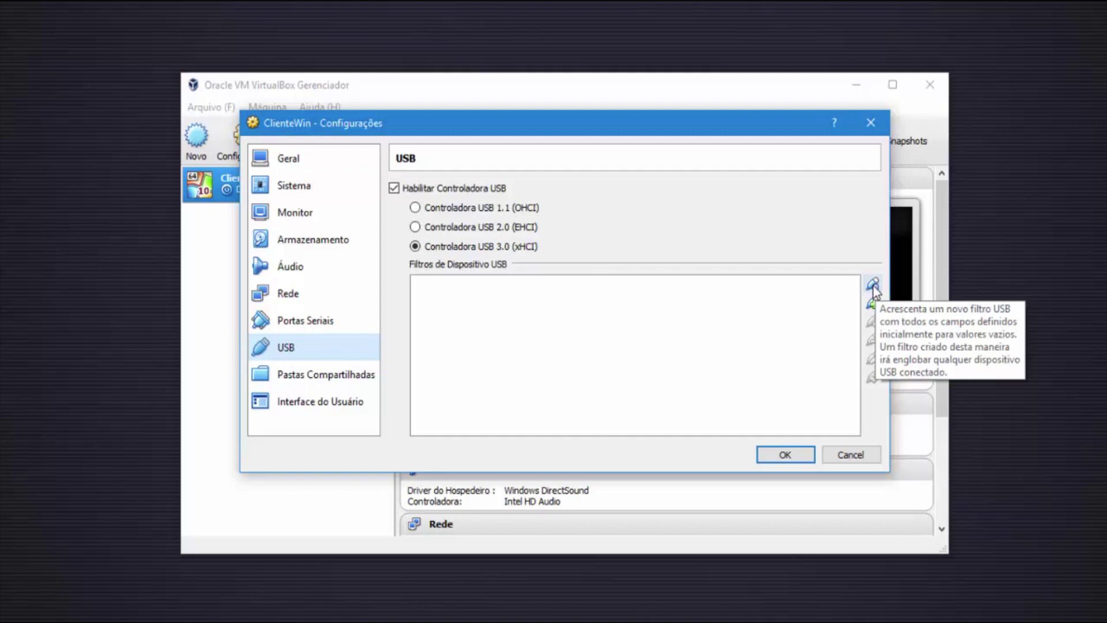
pyautogui.click(873, 304)
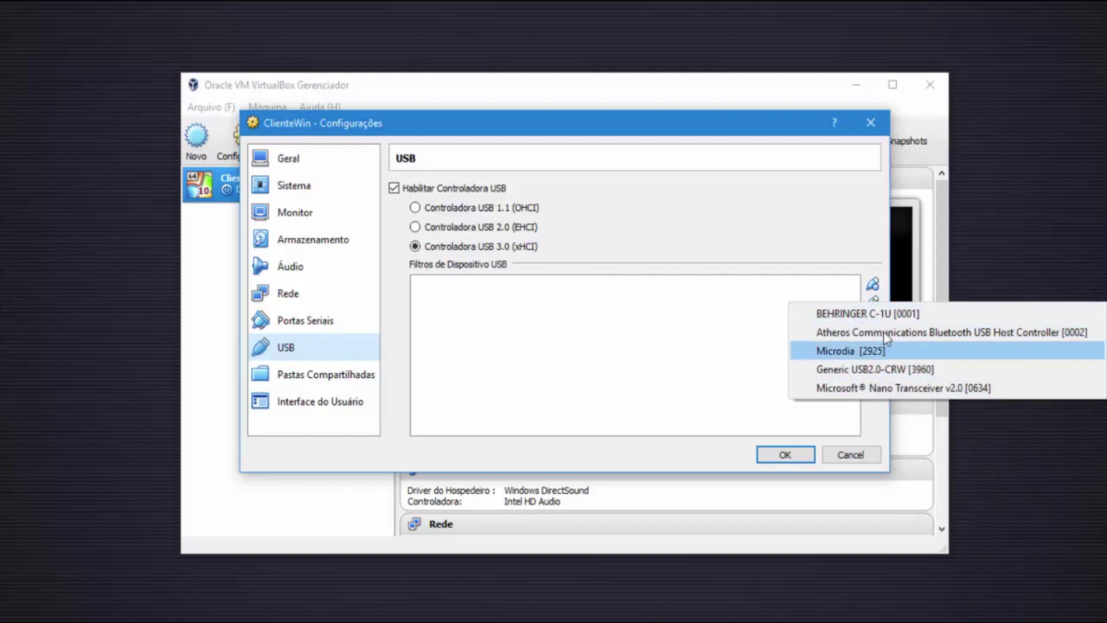
pyautogui.click(872, 423)
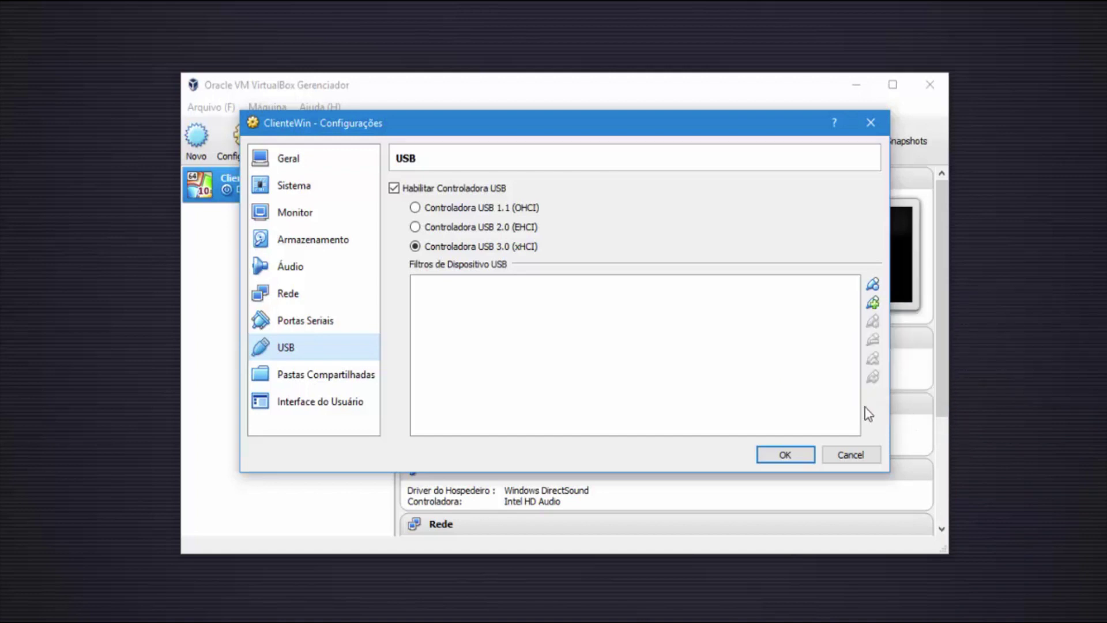
pyautogui.click(873, 304)
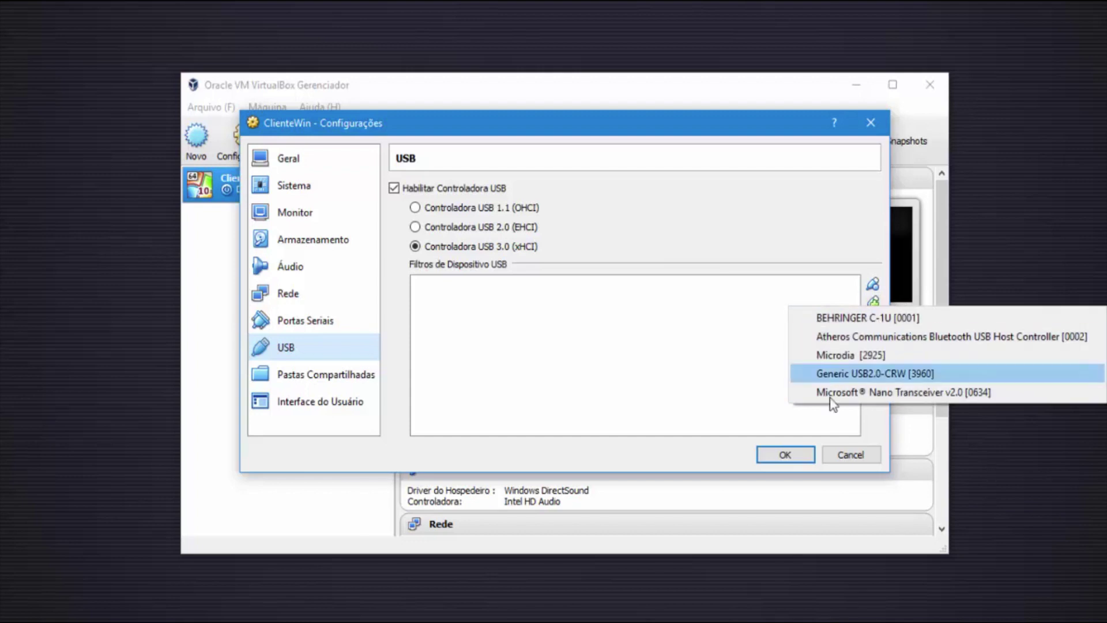
pyautogui.click(884, 434)
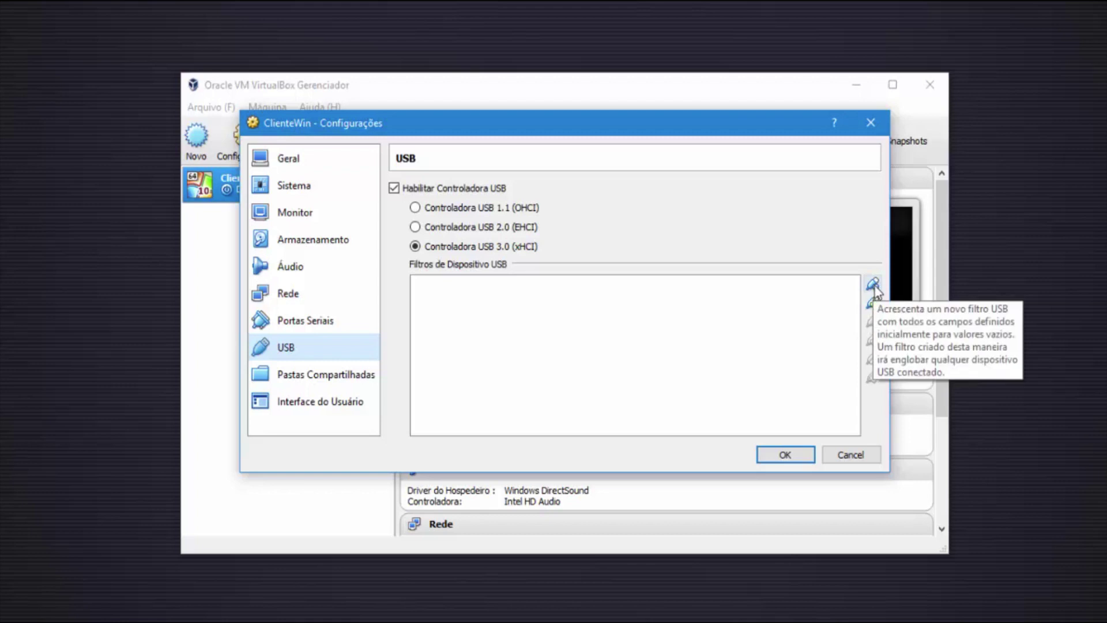
pyautogui.click(739, 362)
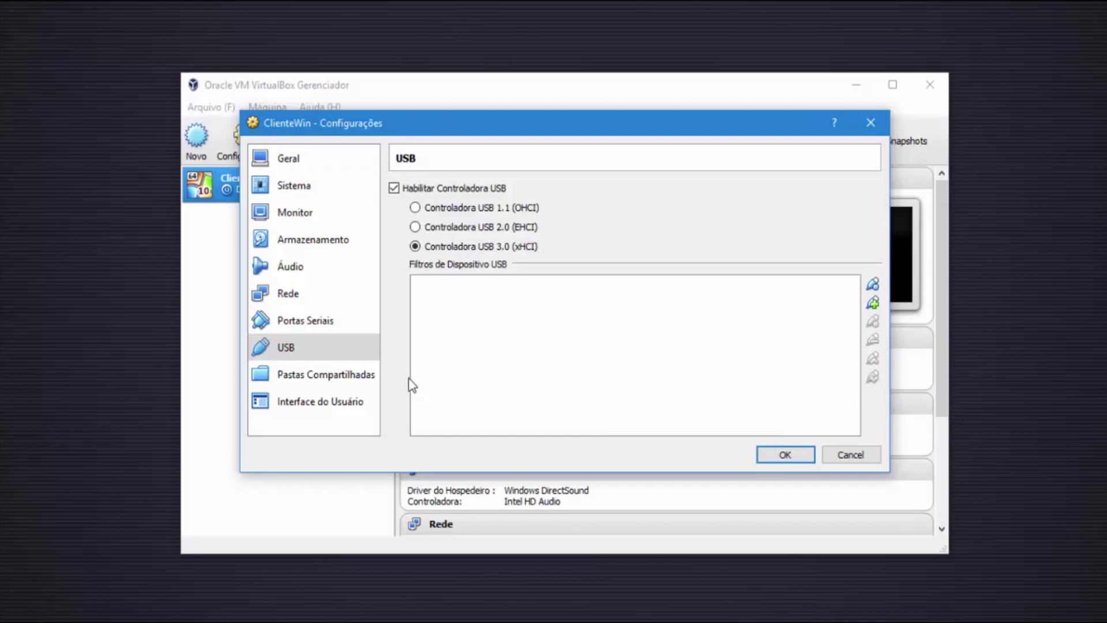
# Start adding the host's Músicas folder as a shared folder with the name Music, and cancel the new share
pyautogui.click(307, 366)
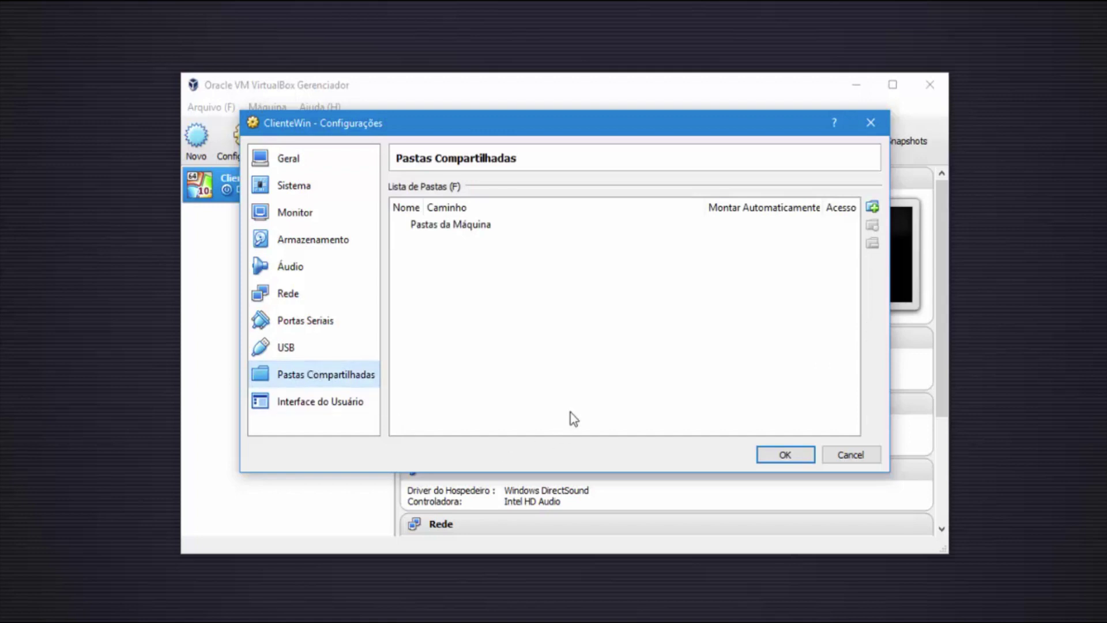
pyautogui.moveTo(570, 413)
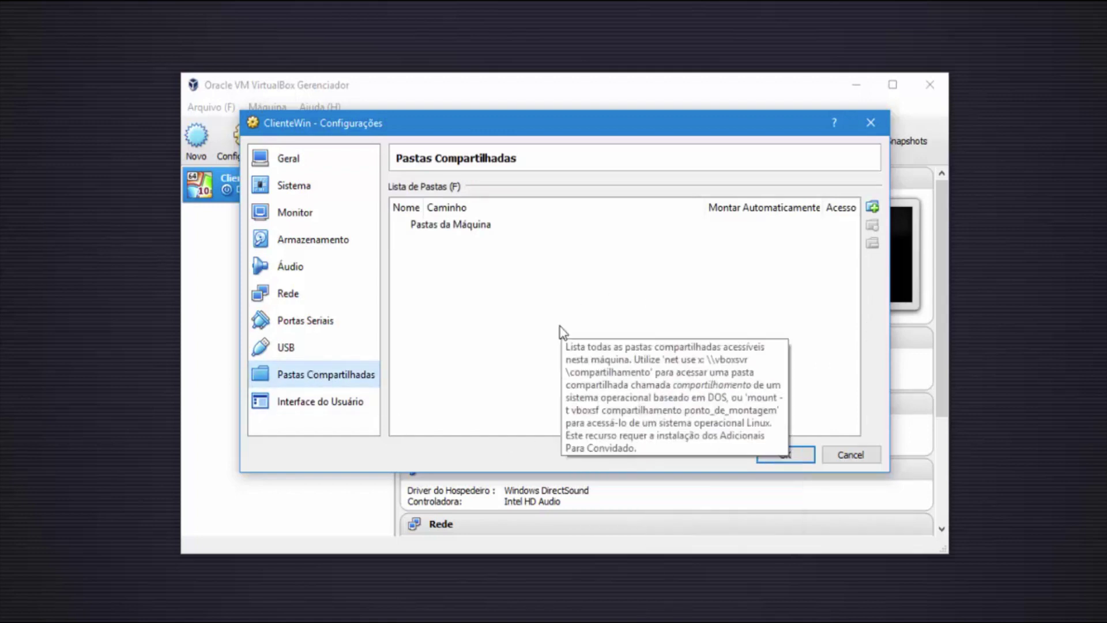
pyautogui.click(873, 207)
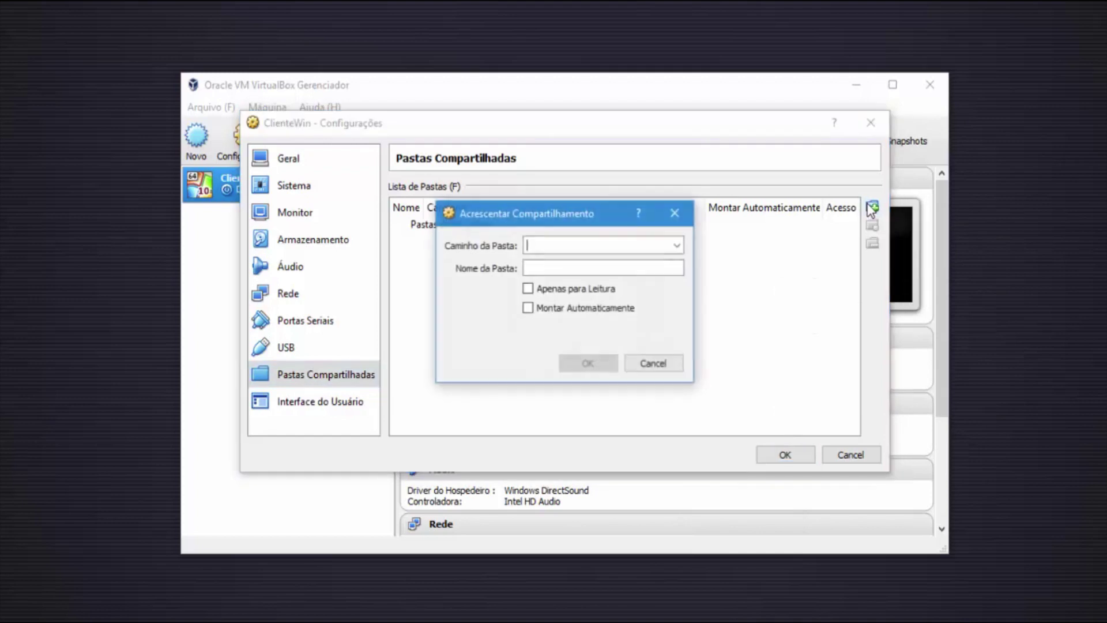
pyautogui.click(677, 245)
pyautogui.click(604, 275)
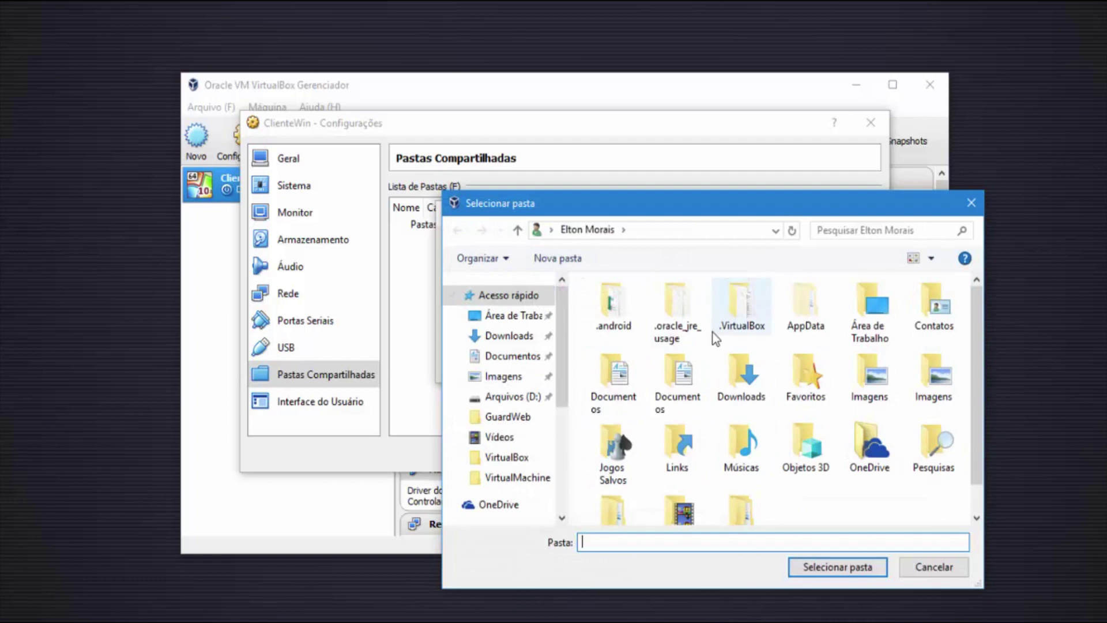
pyautogui.click(756, 444)
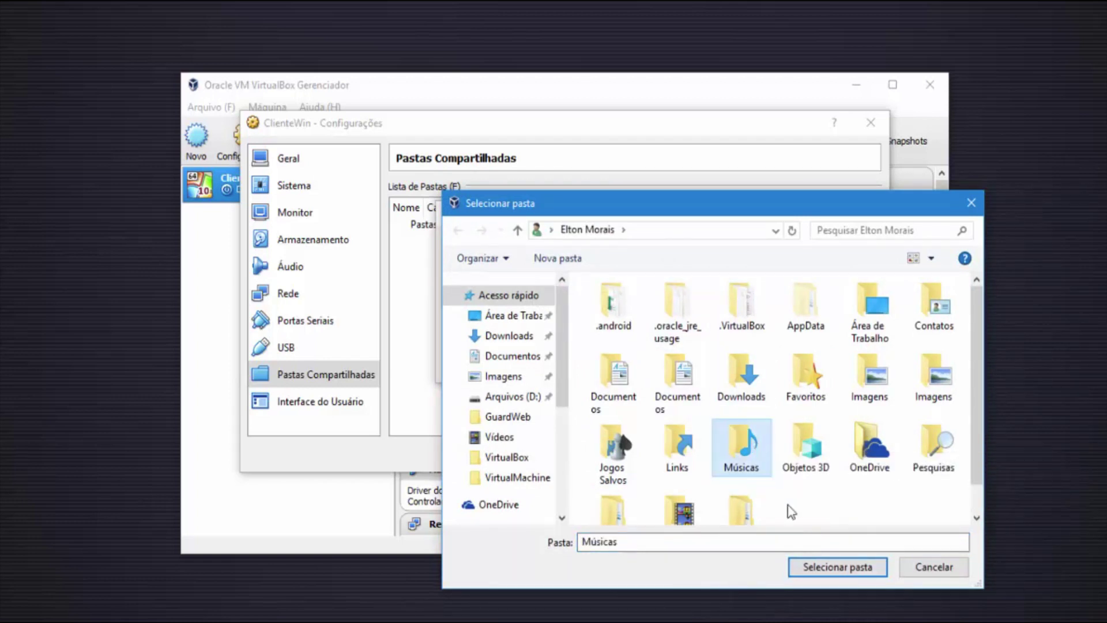
pyautogui.click(831, 567)
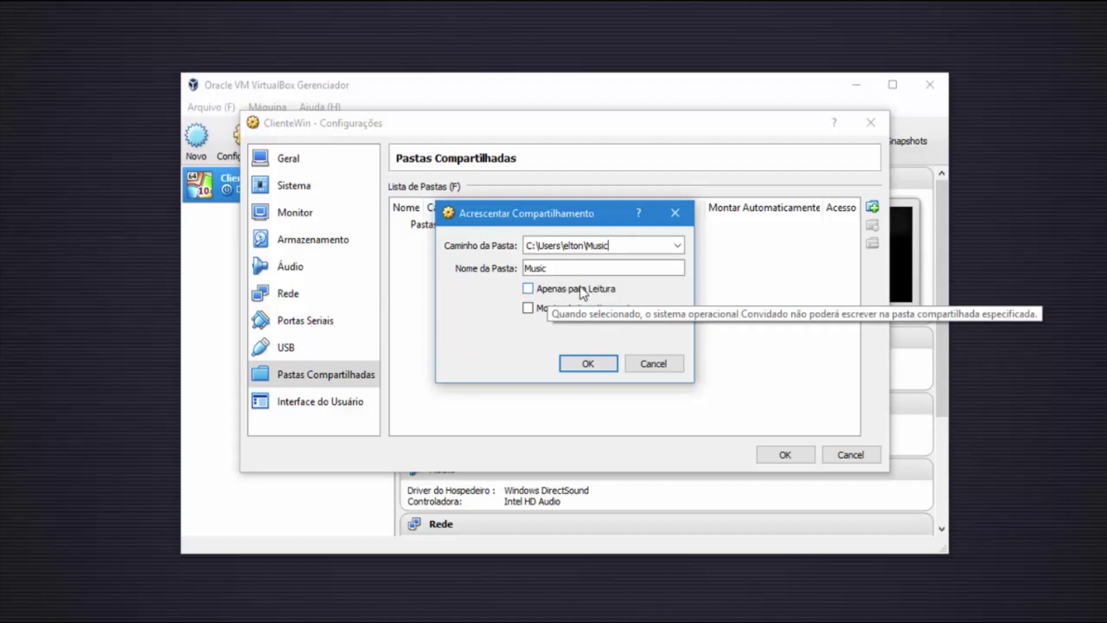
pyautogui.click(661, 368)
# Review the user interface options, including the Entrada menu entries, and save the ClienteWin settings
pyautogui.click(346, 403)
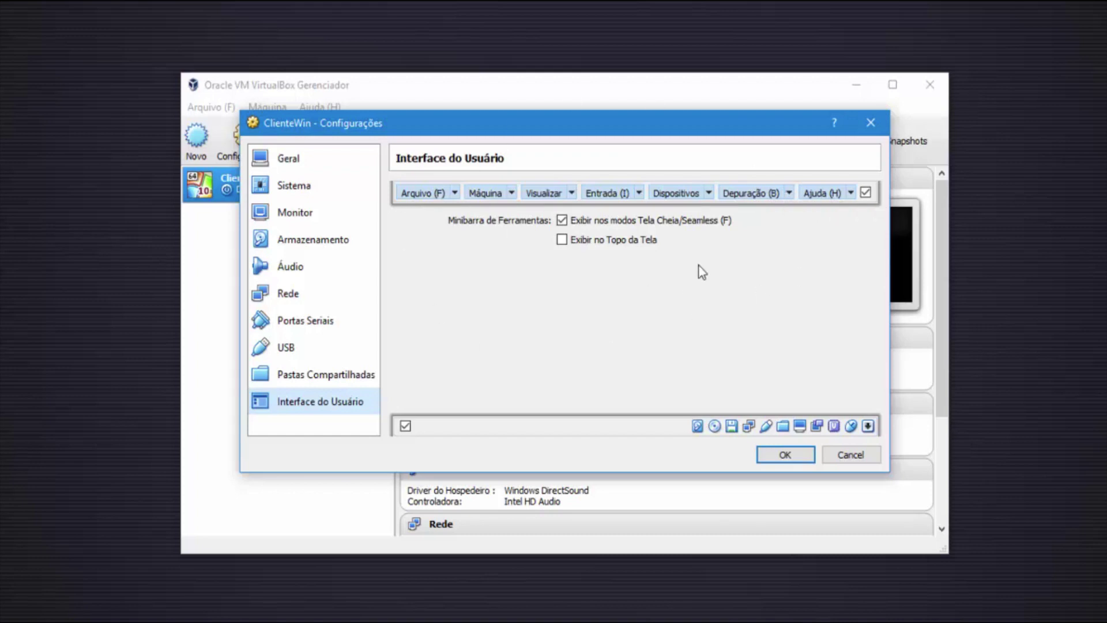
pyautogui.click(639, 192)
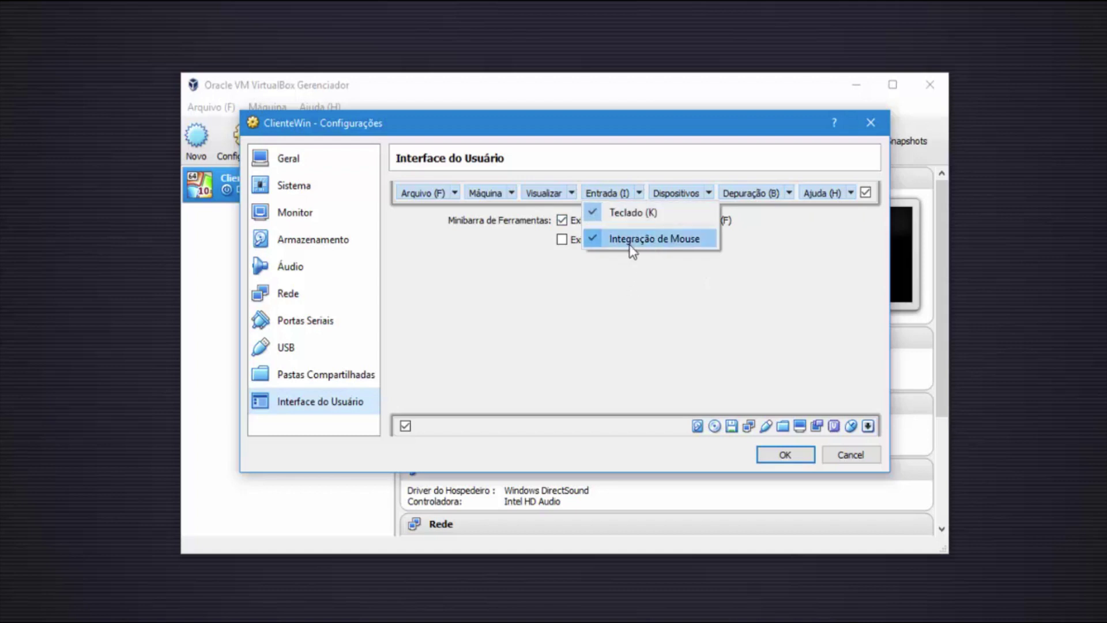
pyautogui.click(533, 364)
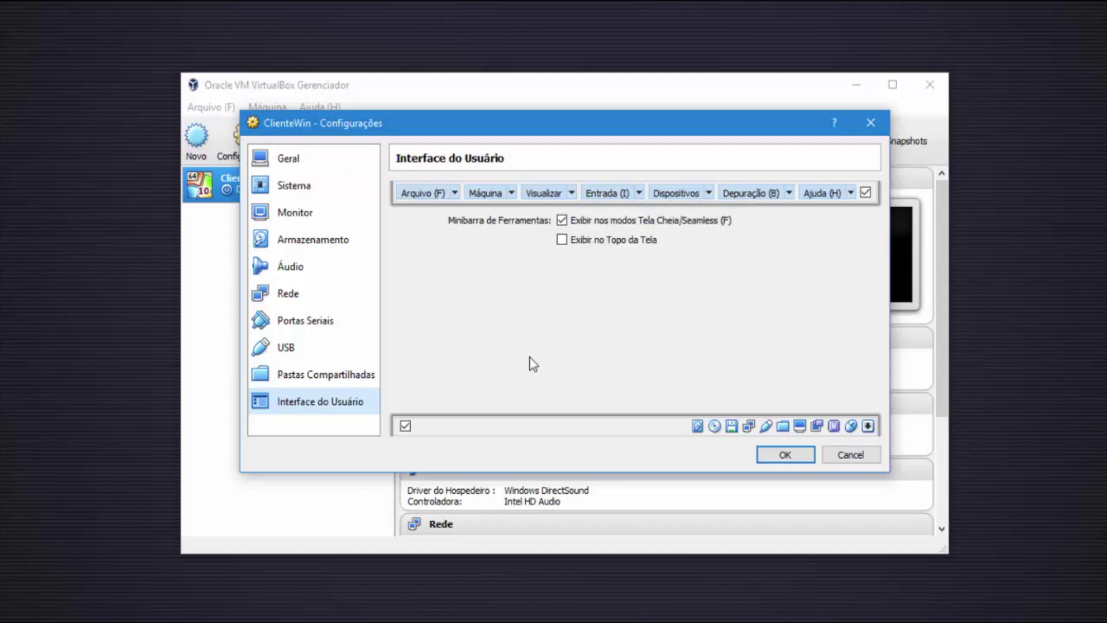
pyautogui.click(786, 456)
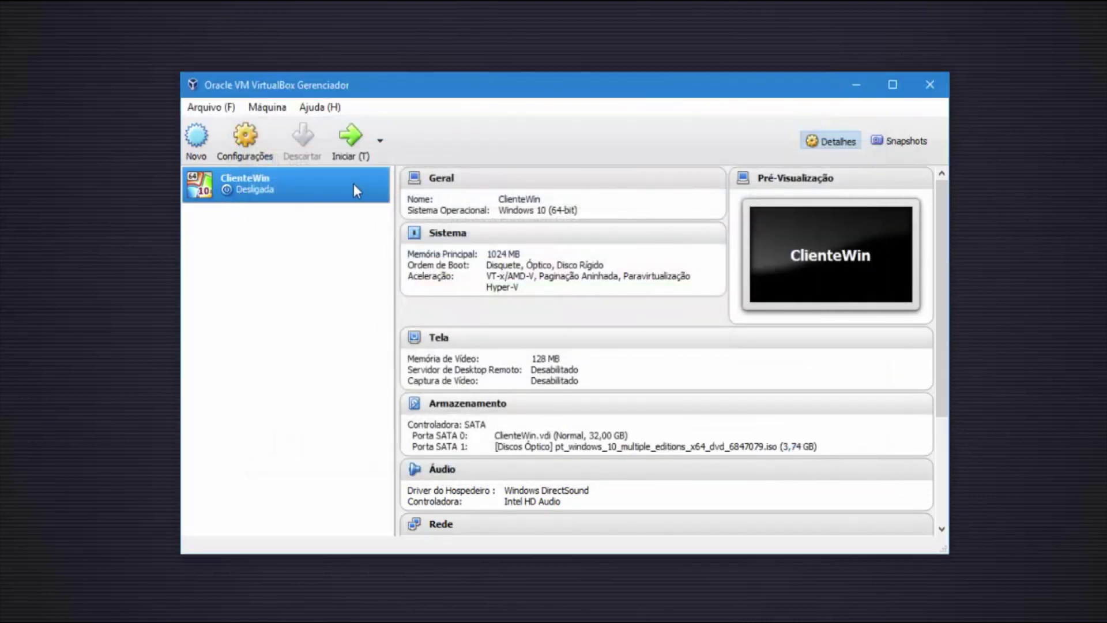
# Check the available start modes for ClienteWin and look over the machine's configuration summary
pyautogui.click(382, 144)
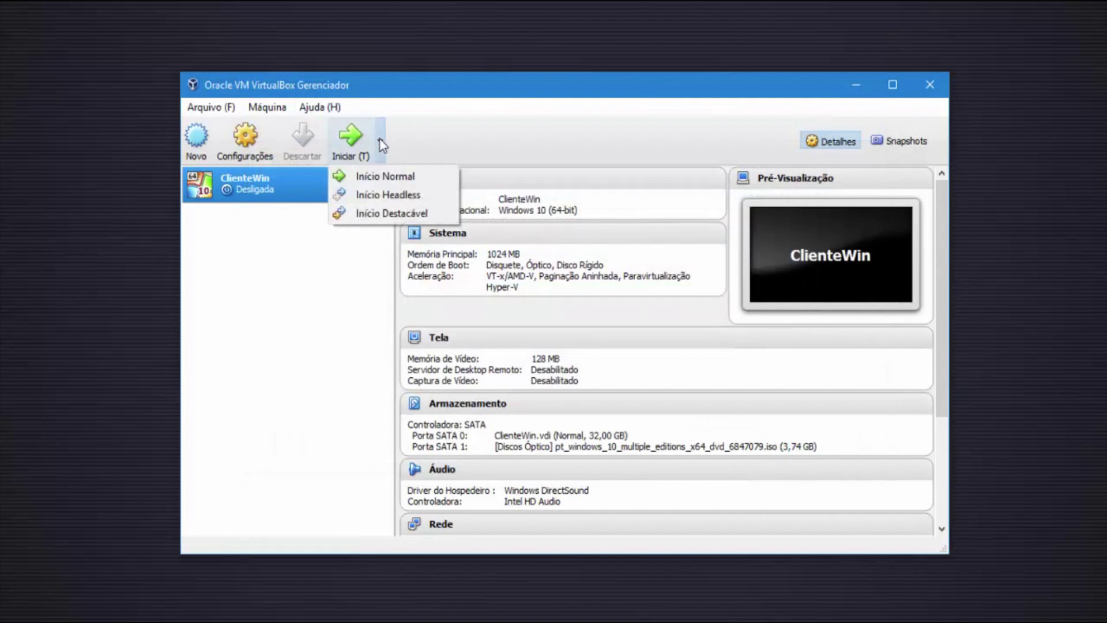
pyautogui.click(381, 143)
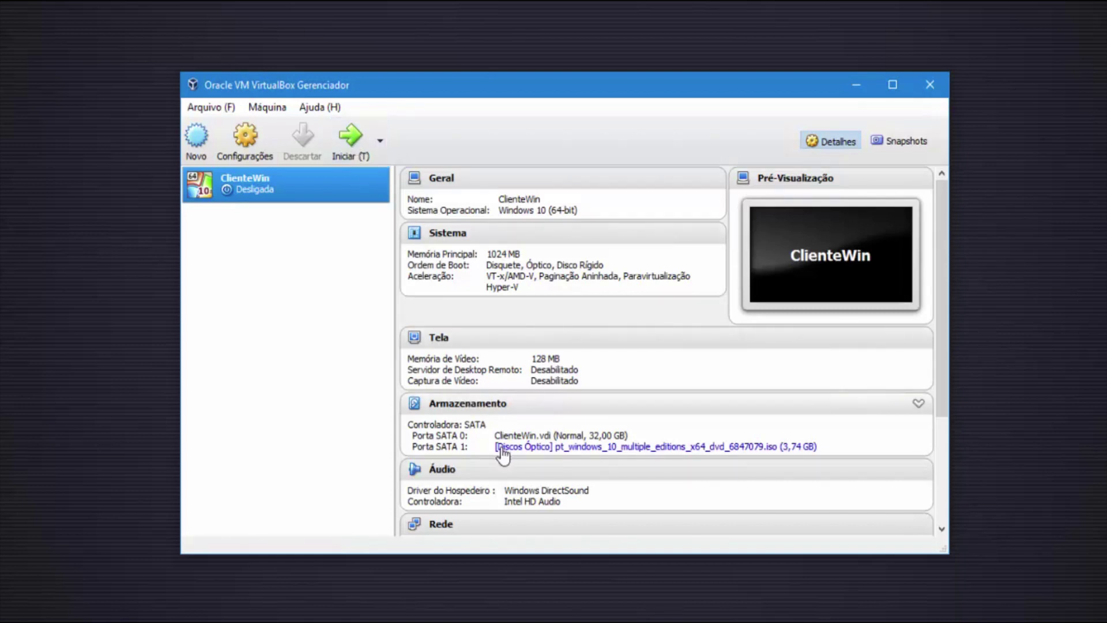
pyautogui.scroll(-3, 505, 454)
pyautogui.scroll(3, 504, 456)
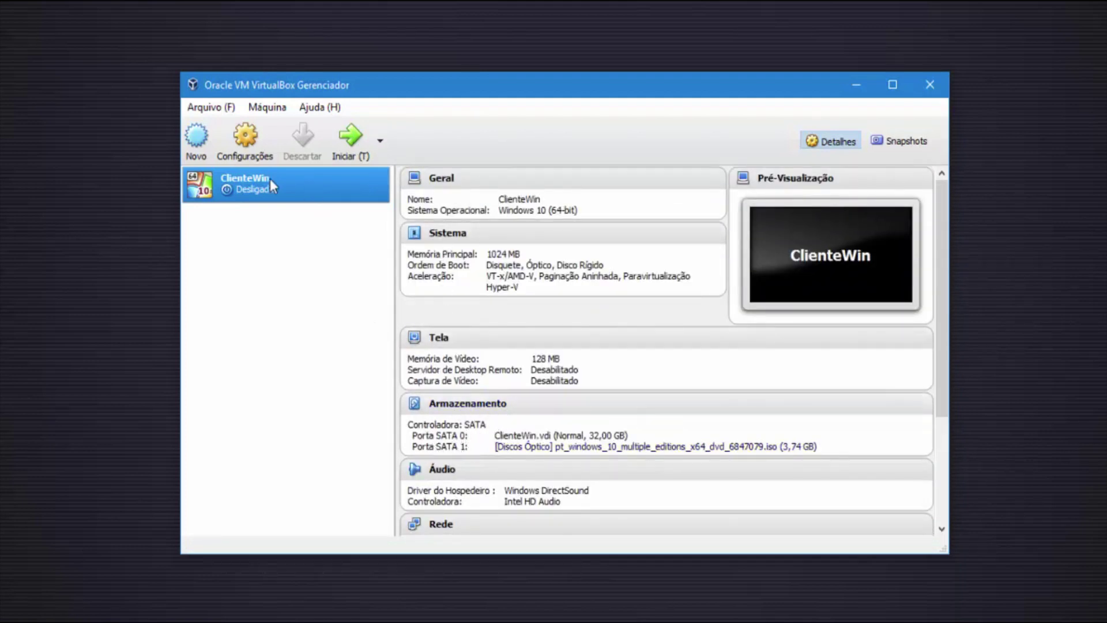
# Inspect the attributes of the Windows 10 optical disc in ClienteWin's storage settings and close them without changes
pyautogui.click(237, 134)
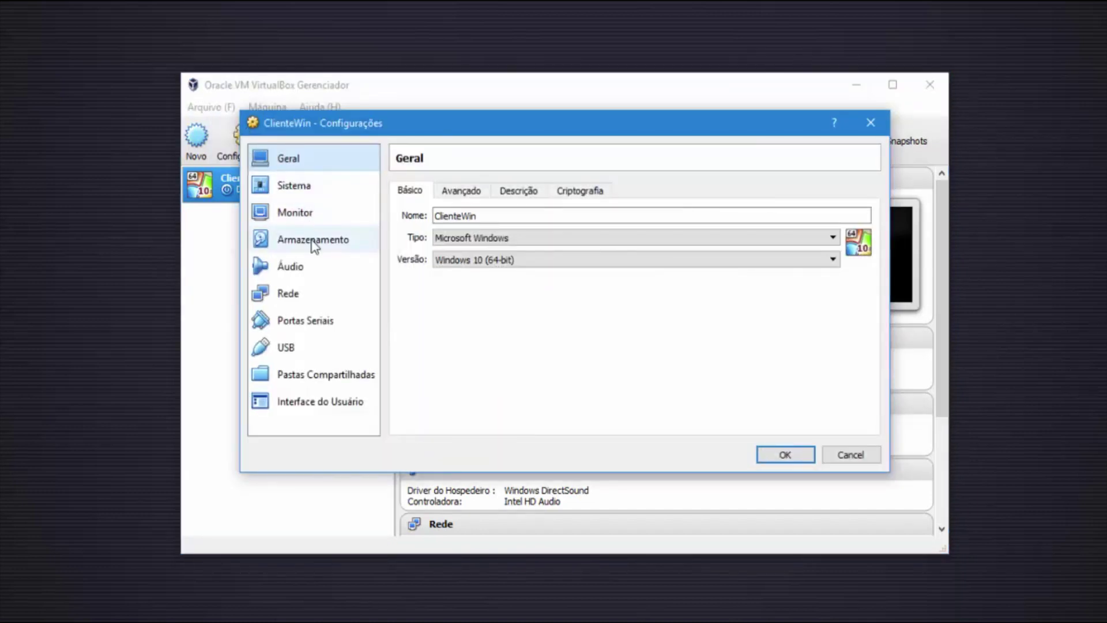
pyautogui.click(312, 242)
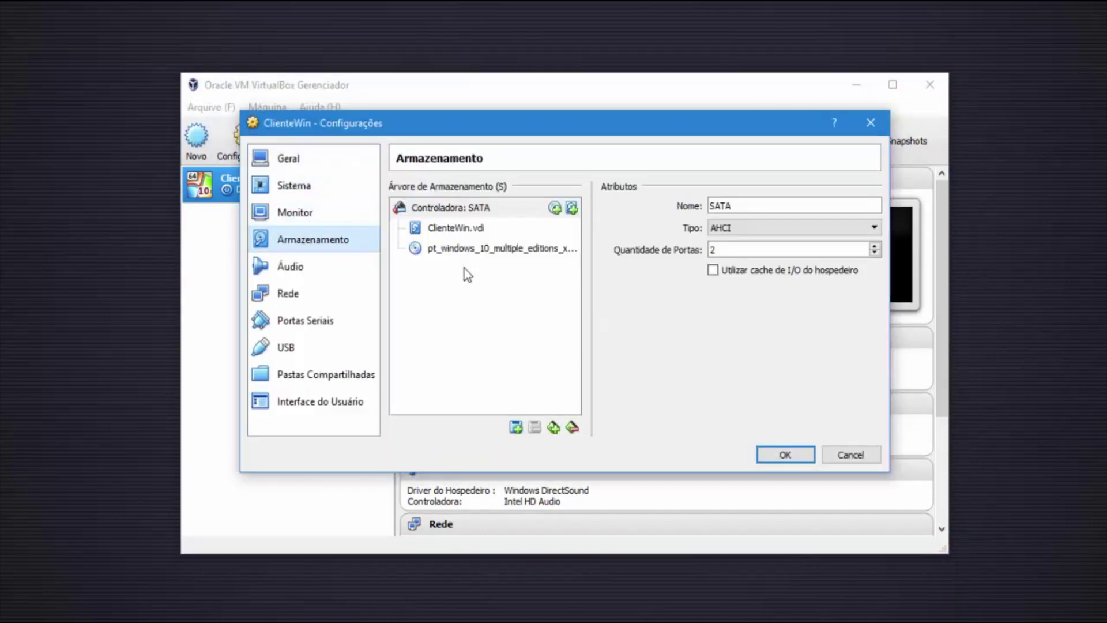
pyautogui.click(476, 253)
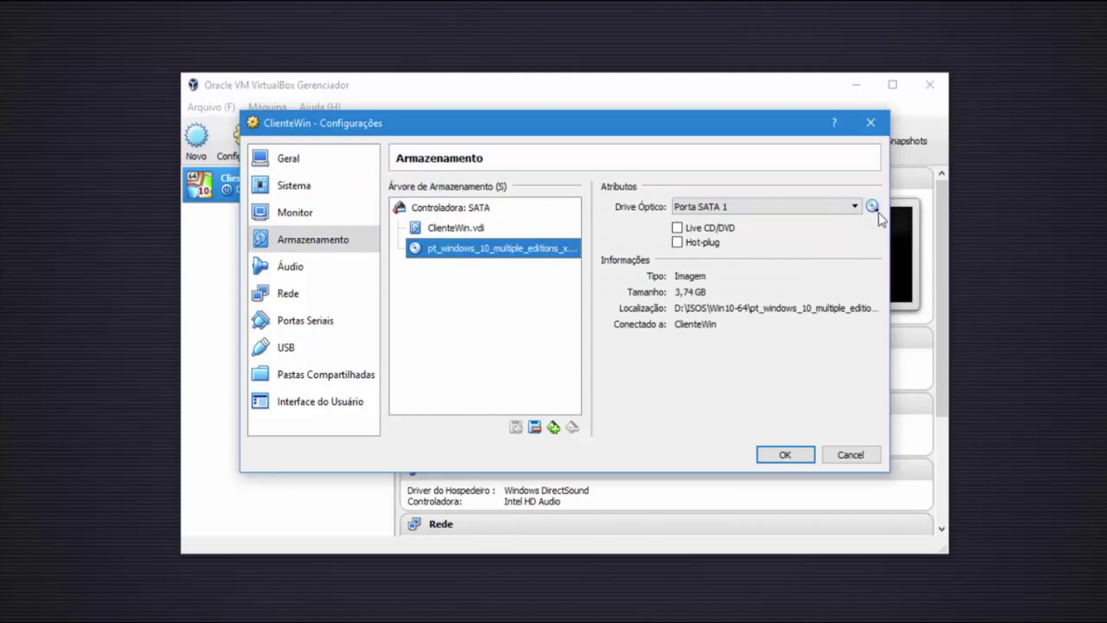
pyautogui.click(856, 456)
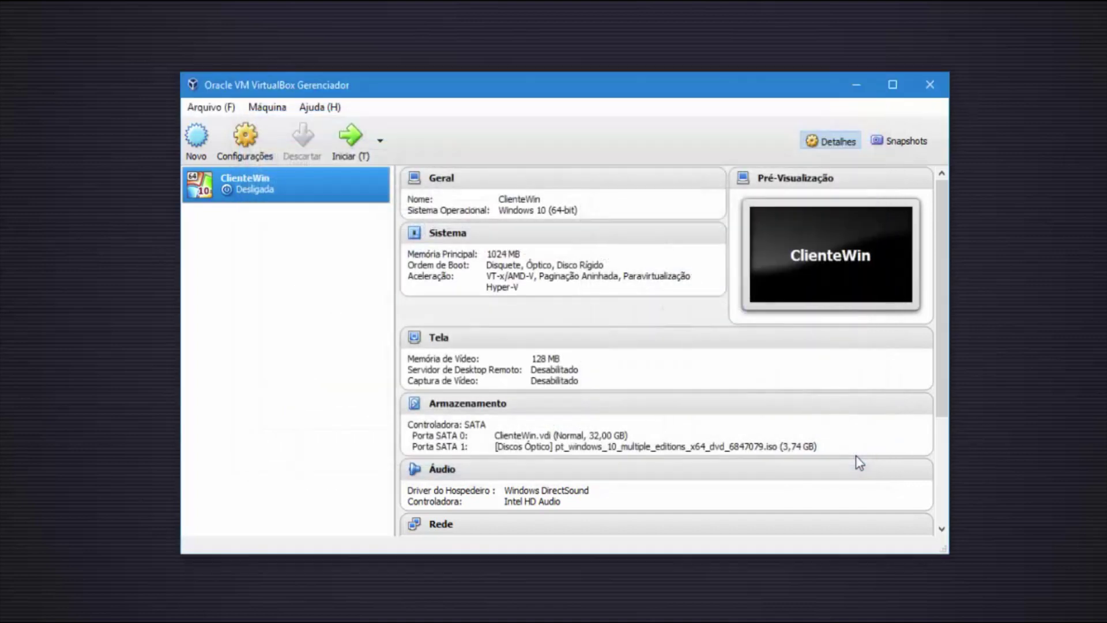